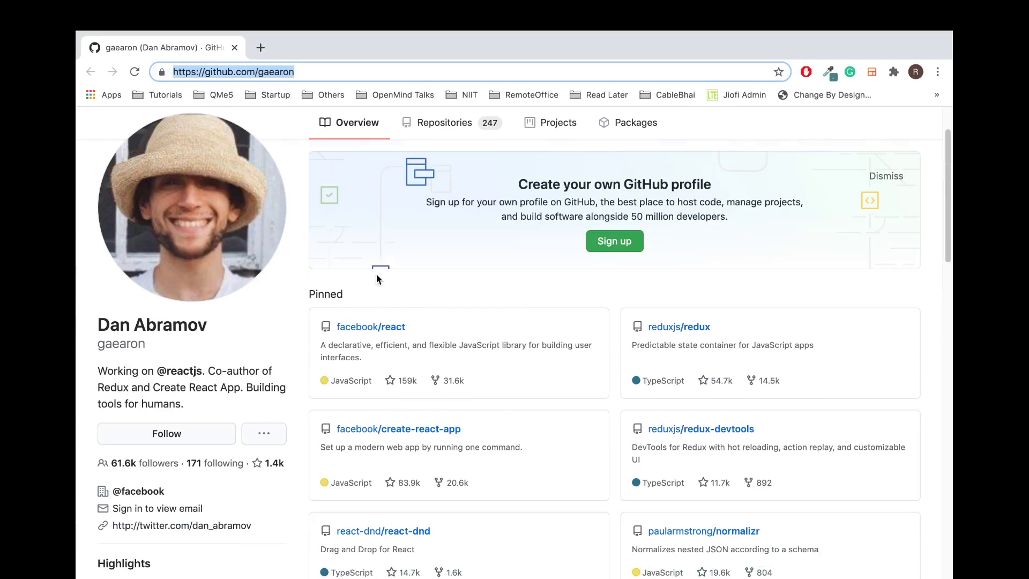
Step: Switch from the other developer's GitHub profile to the browser window showing your own GitHub profile
key("ctrl+Up")
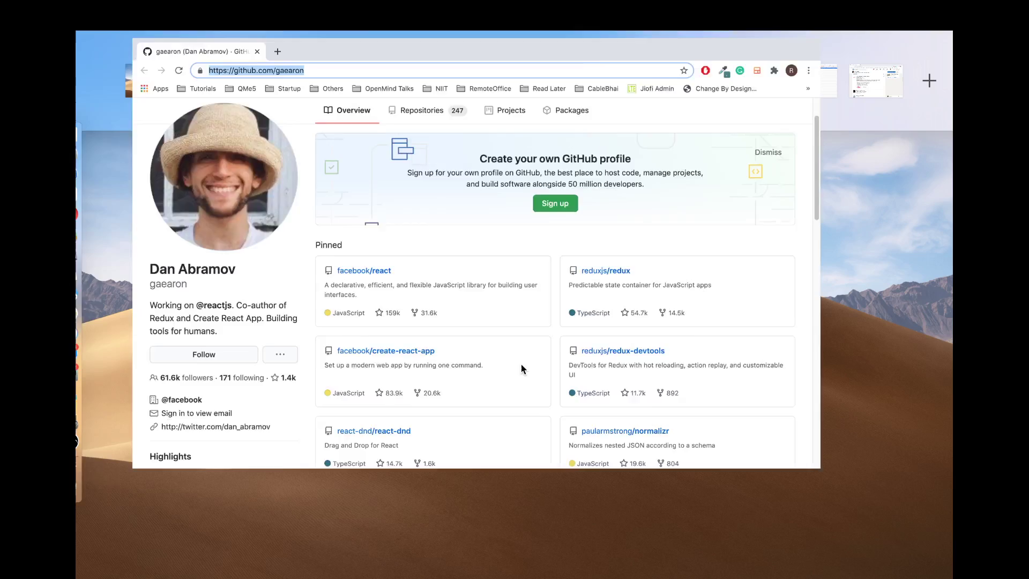
left_click_drag(398, 78, 480, 77)
left_click(480, 77)
key("ctrl+Left")
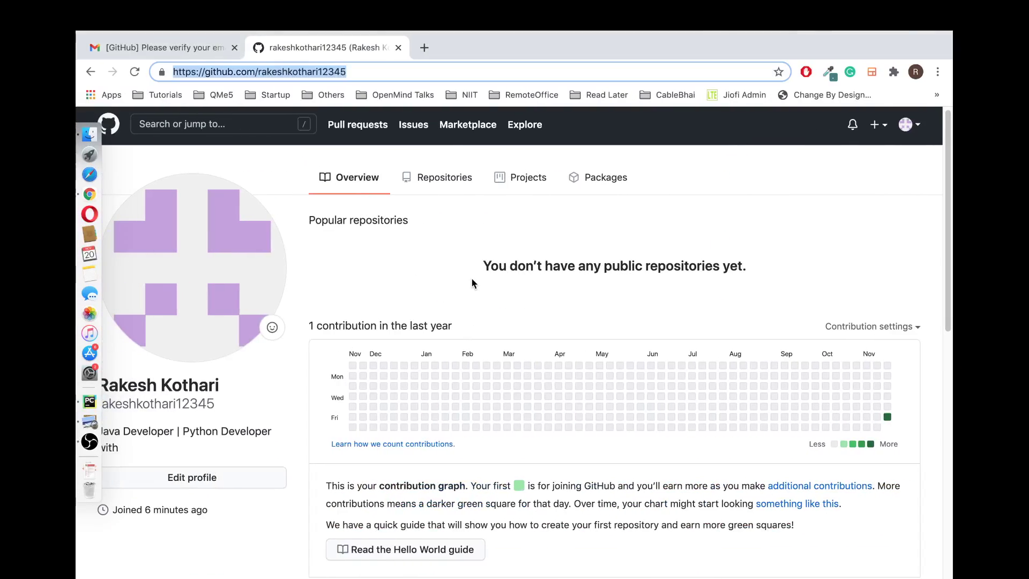
scroll(450, 409, "up", 1)
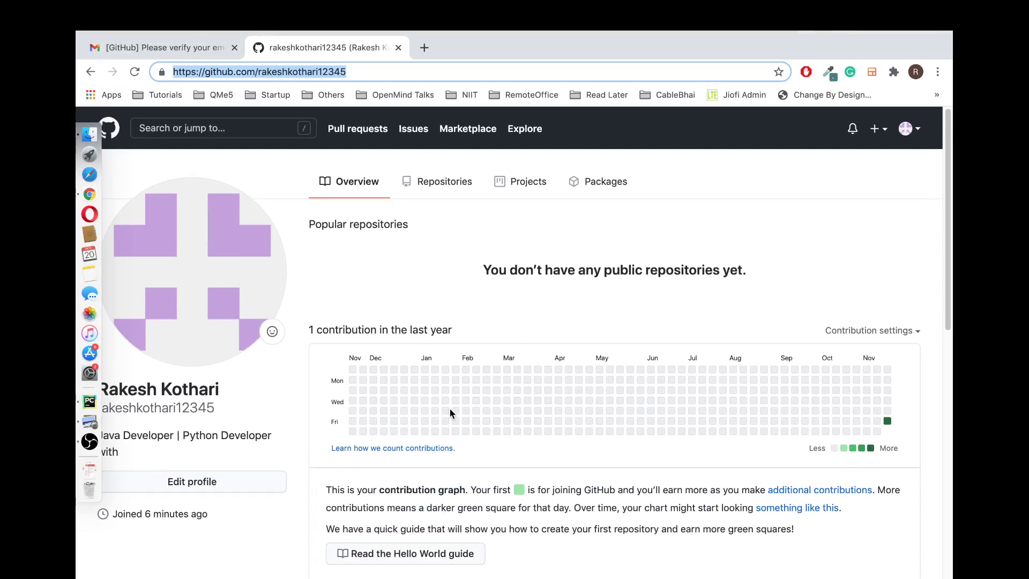
left_click(465, 318)
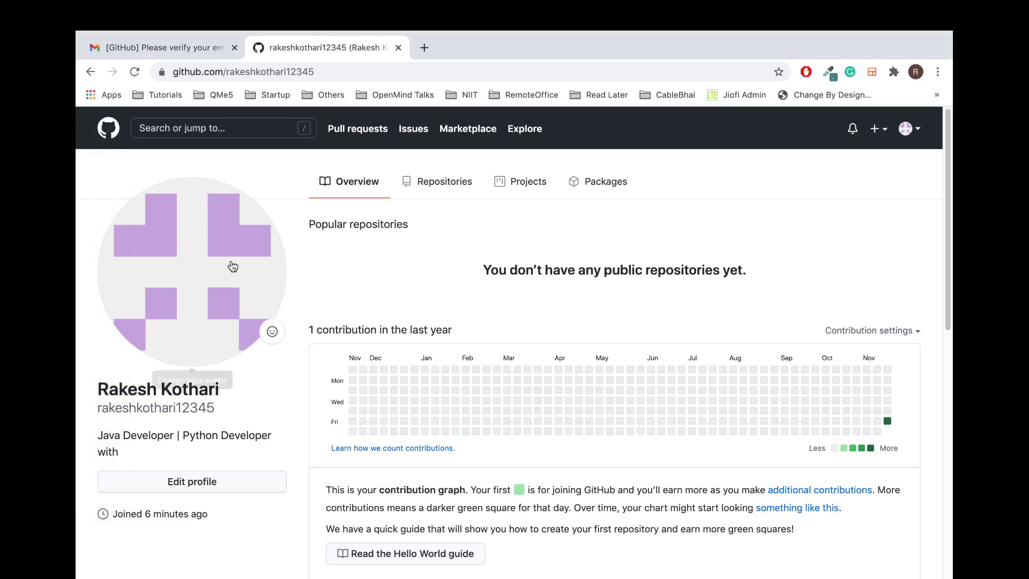
Step: Go to the GitHub home page and start creating a new repository
left_click(107, 133)
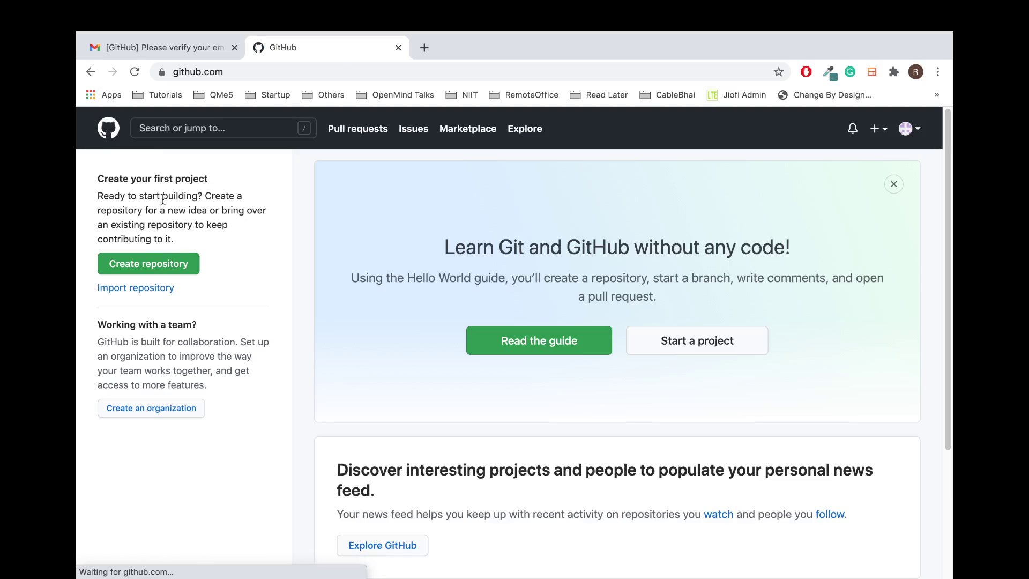
left_click(885, 134)
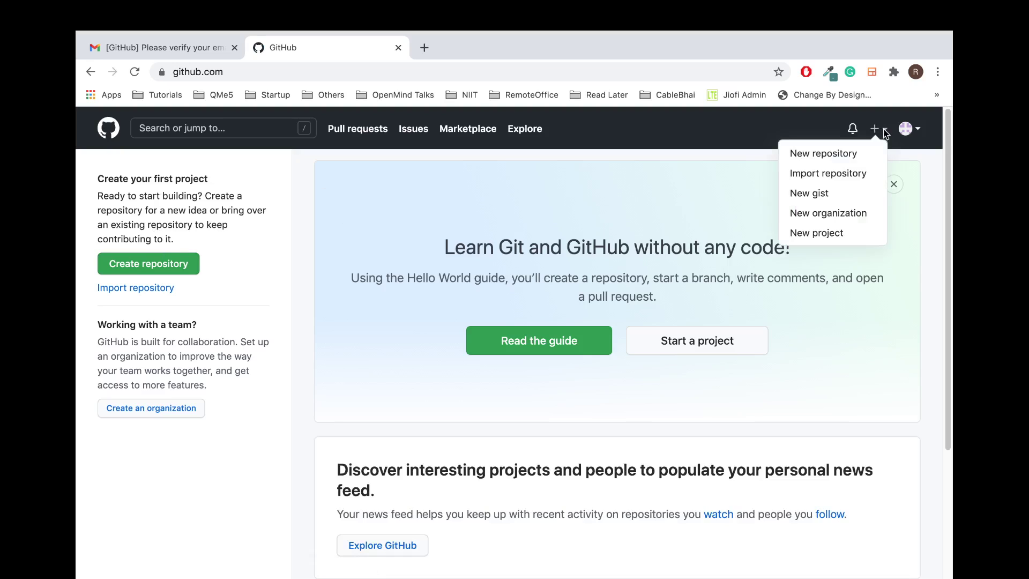
left_click(842, 159)
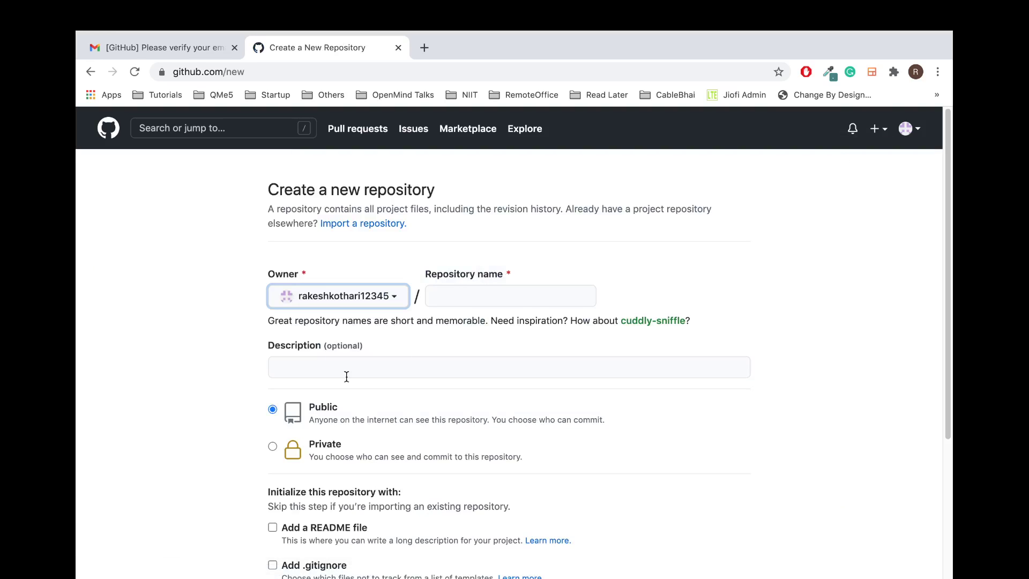
Step: Switch to the desktop and open the projectsToUploadToGithub folder in Finder
key("ctrl+Up")
left_click_drag(419, 63, 207, 67)
left_click(207, 67)
key("ctrl+Left")
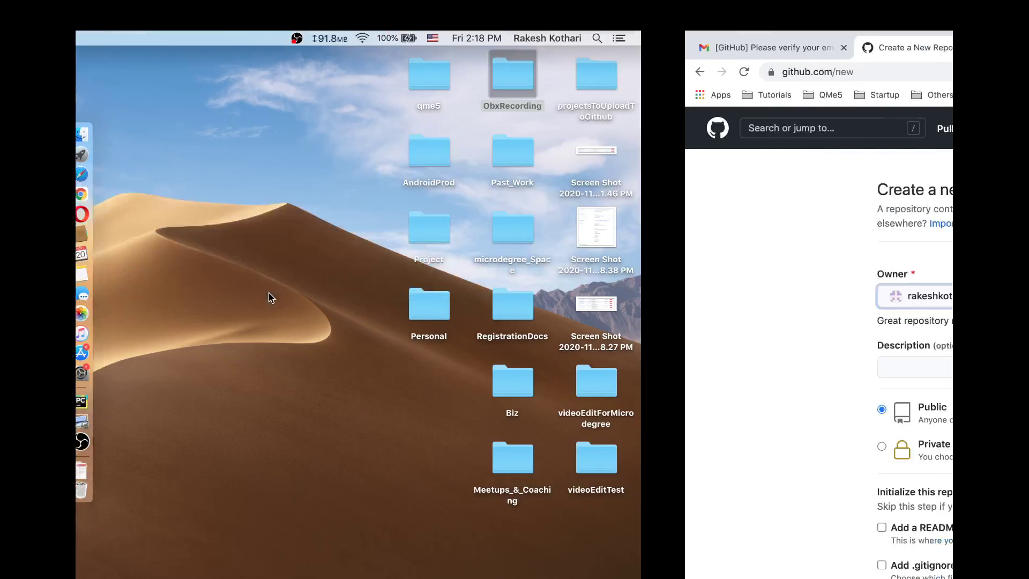
double_click(911, 83)
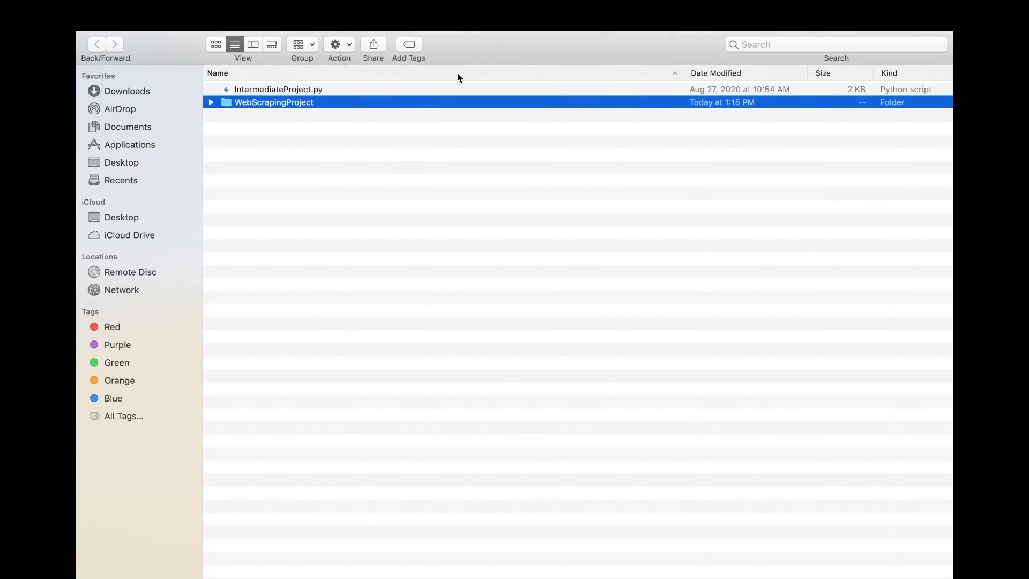
Step: Rename the file IntermediateProject.py as StudentDataAnalysis.py
left_click(295, 181)
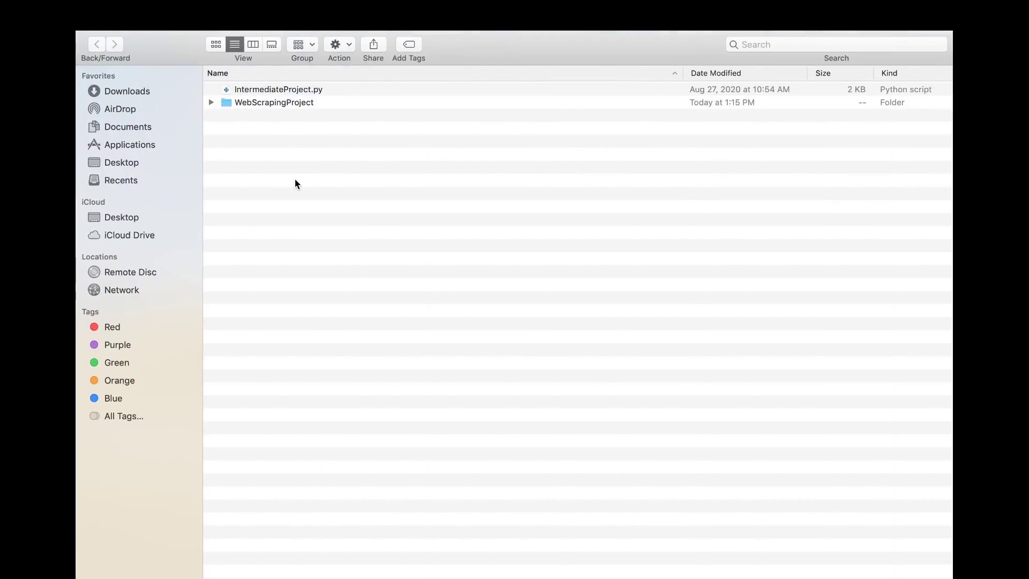
left_click(281, 92)
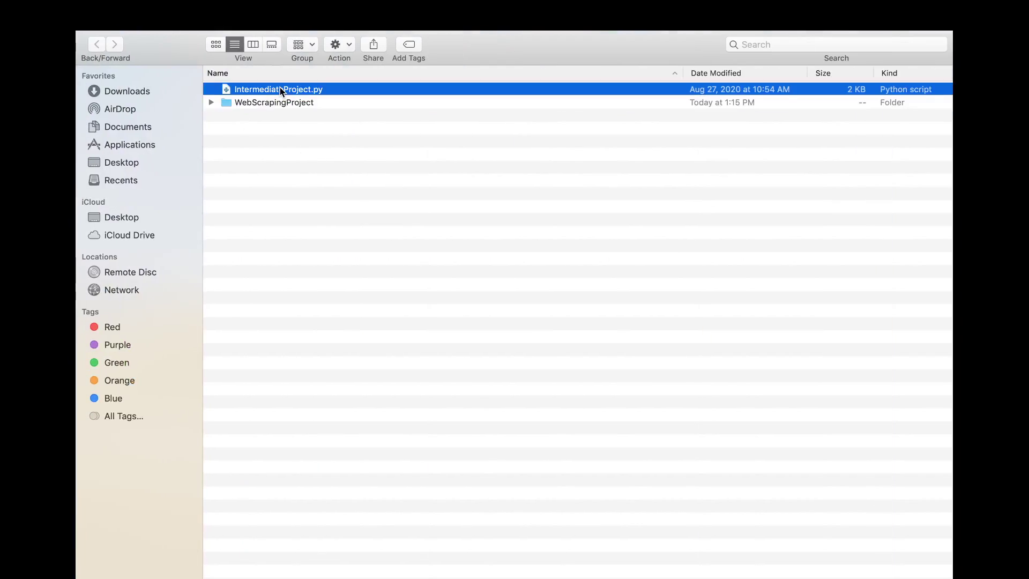
right_click(281, 91)
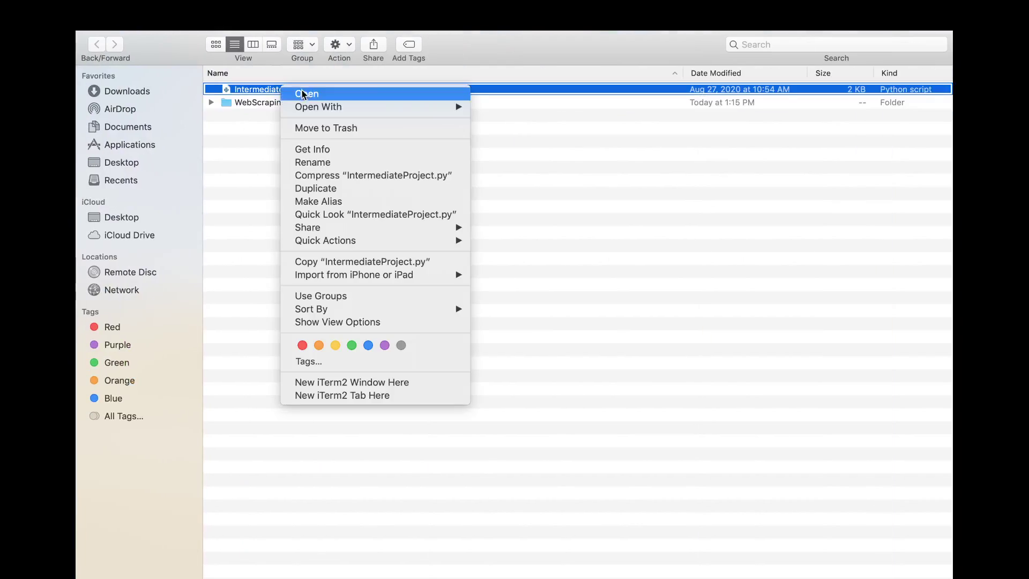
left_click(311, 161)
type("Stude")
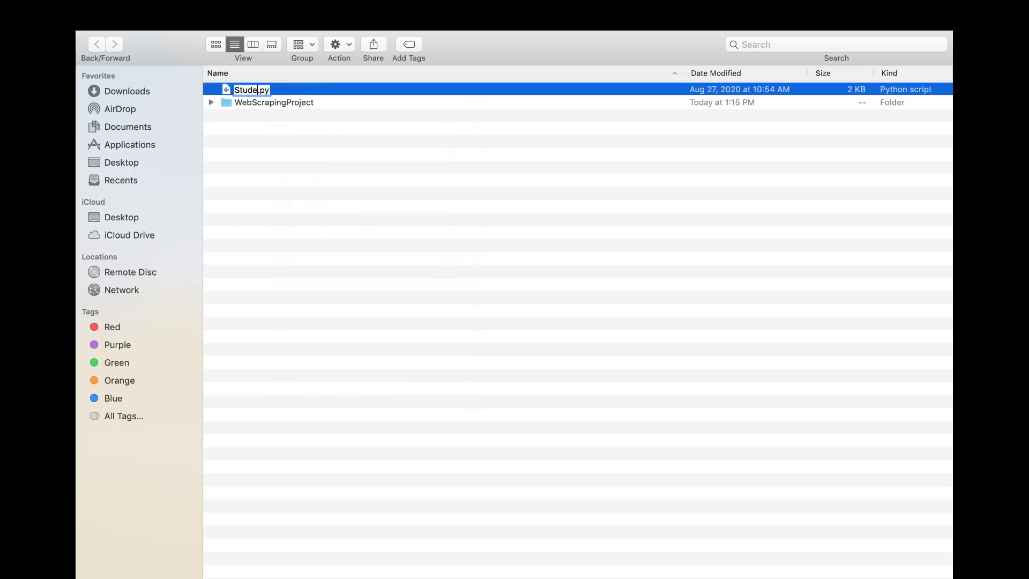
type("ntDataAnaly")
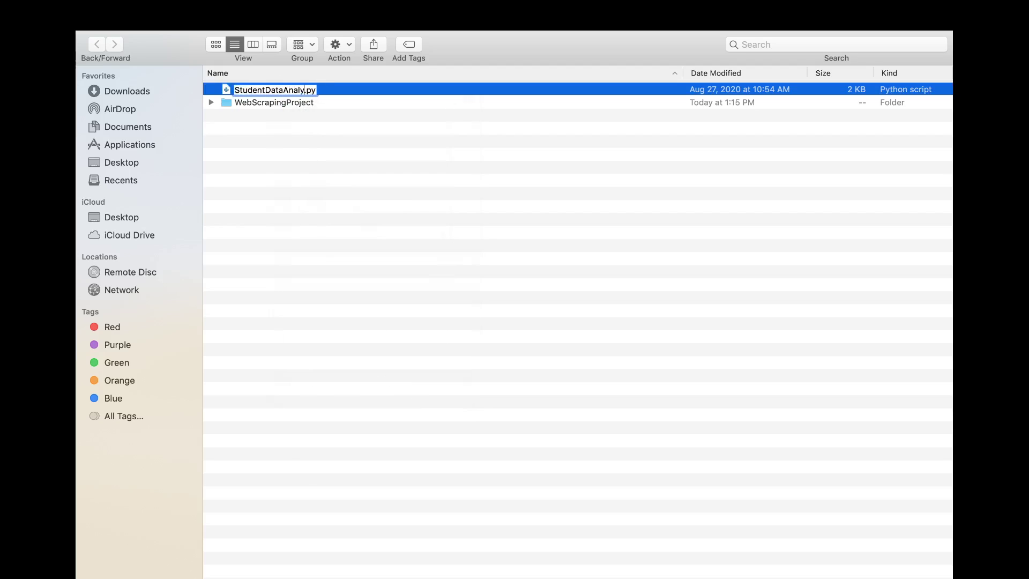
type("sis")
key("Return")
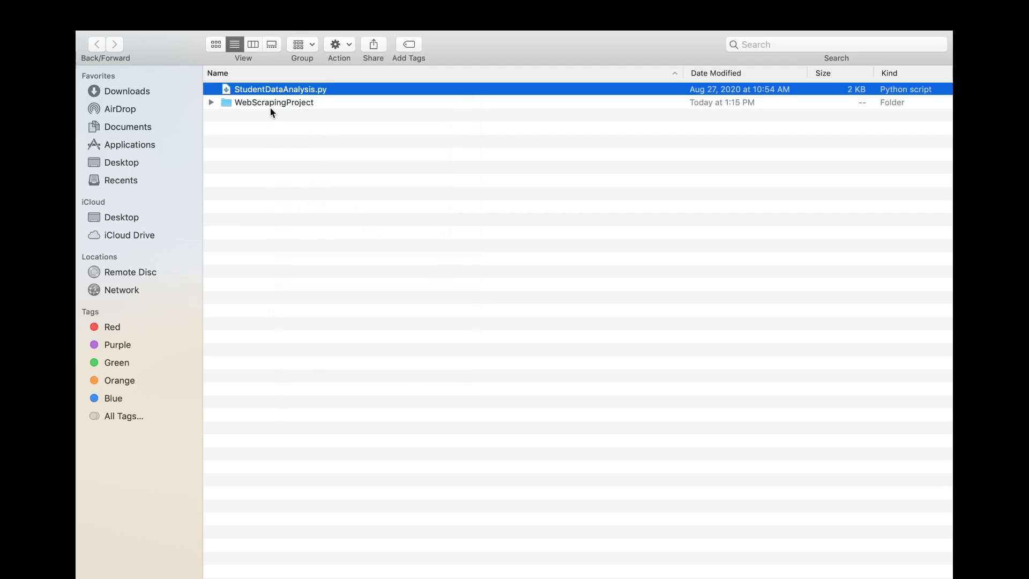
Step: Return to the new repository form in the browser and enter StudentDataAnalysis as the repository name
key("ctrl+Right")
key("ctrl+Left")
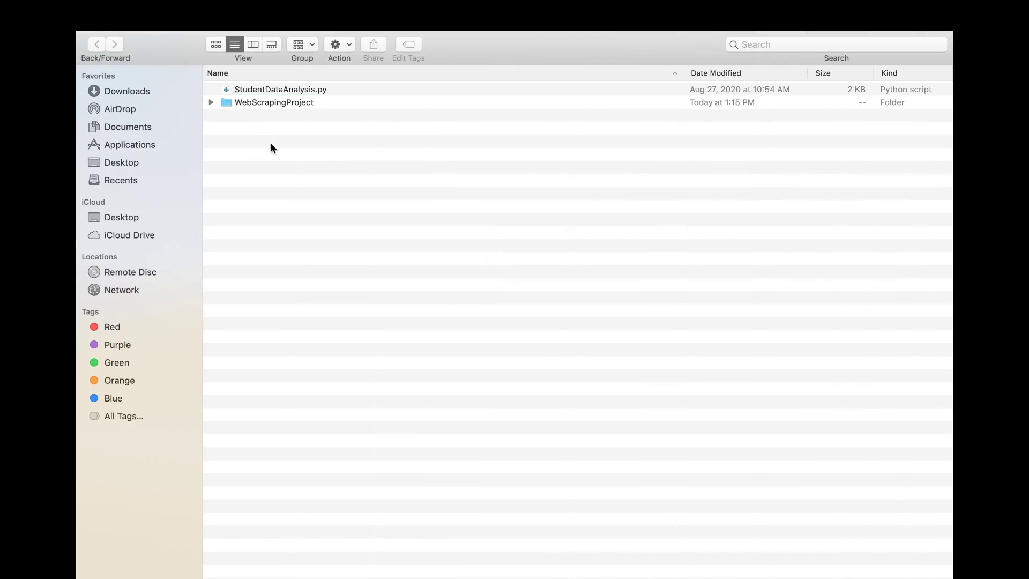
key("ctrl+Right")
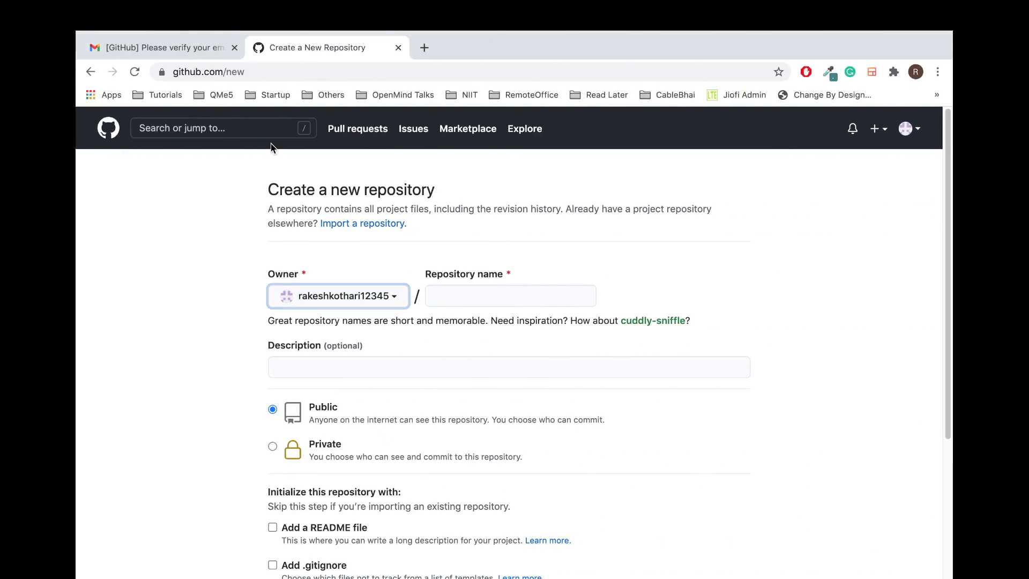
left_click(454, 296)
left_click(458, 280)
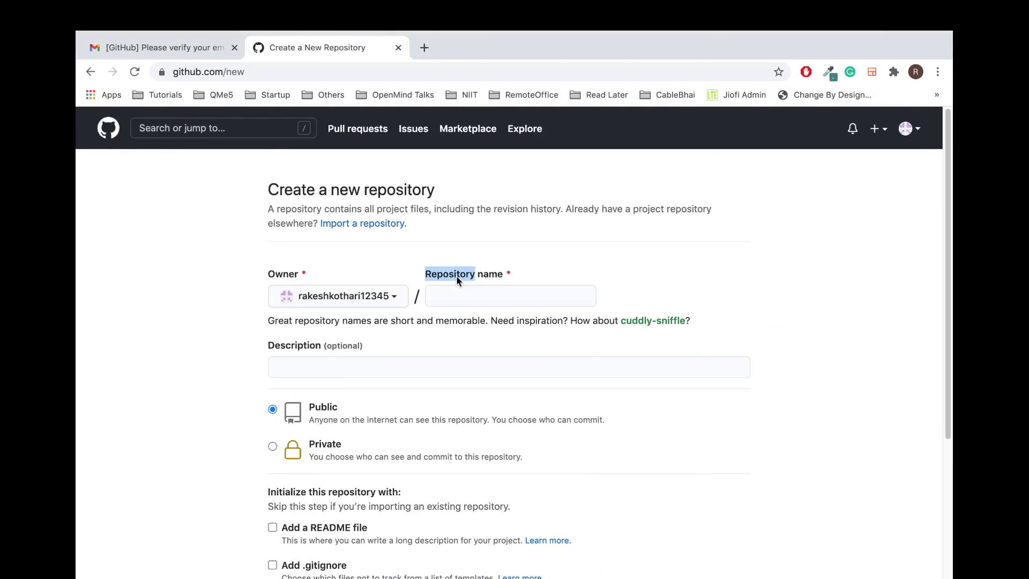
left_click(495, 299)
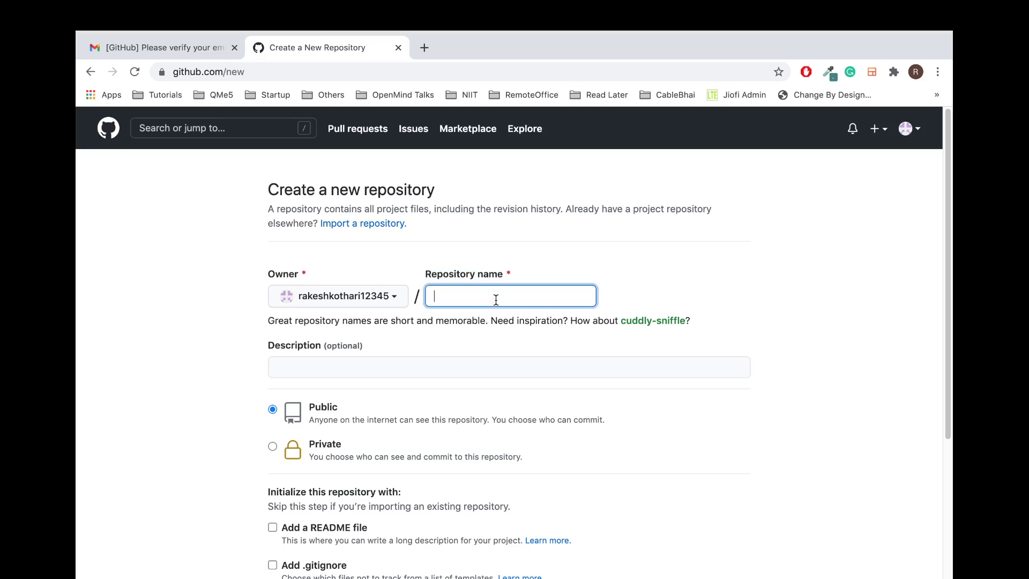
key("ctrl+Left")
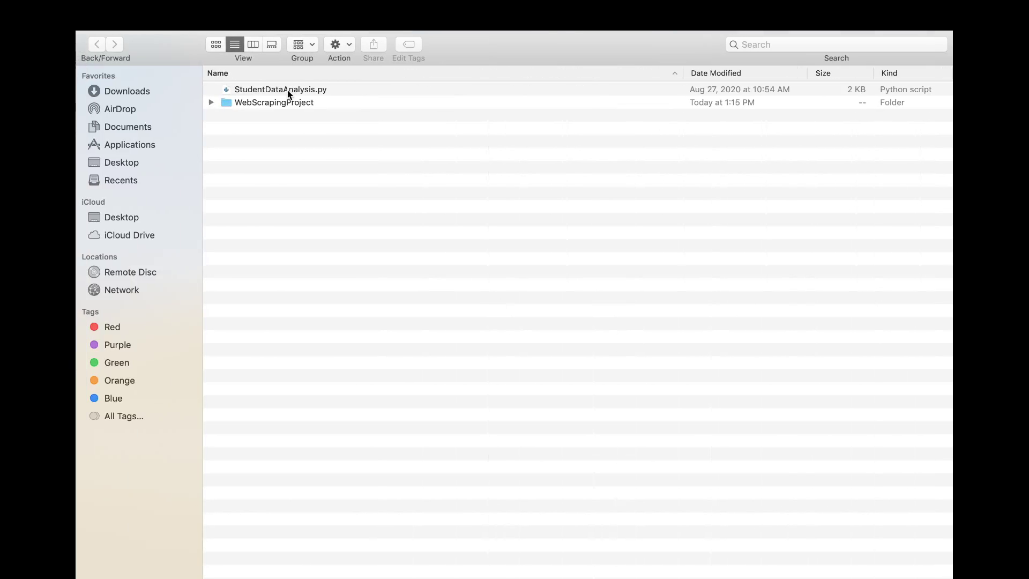
key("ctrl+Right")
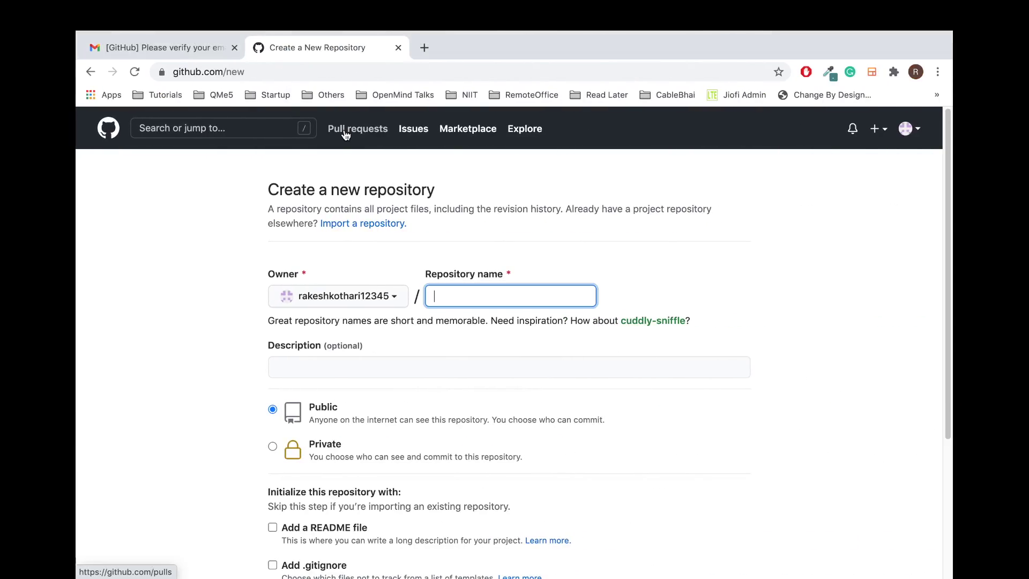
type("Stude")
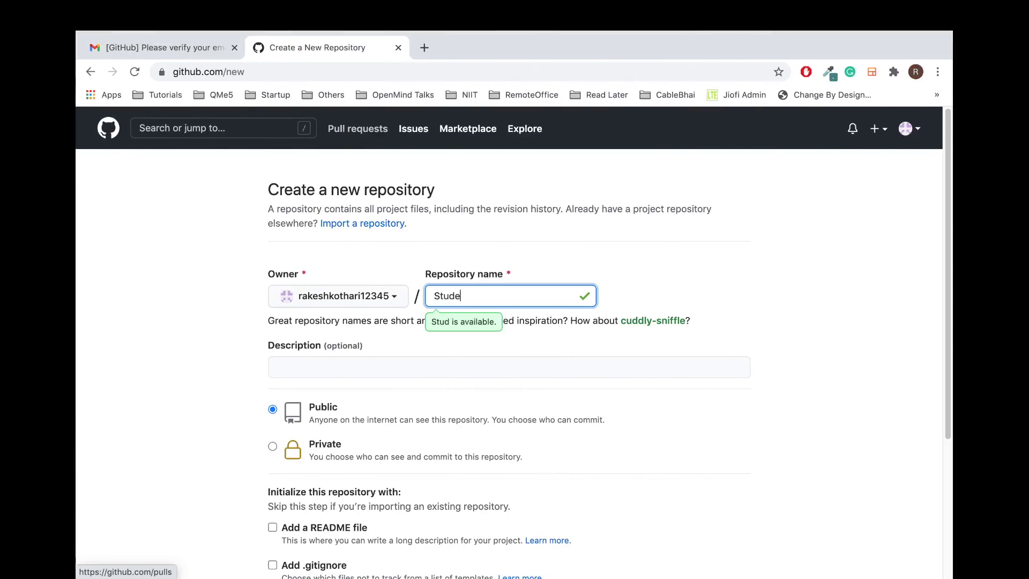
type("nt ")
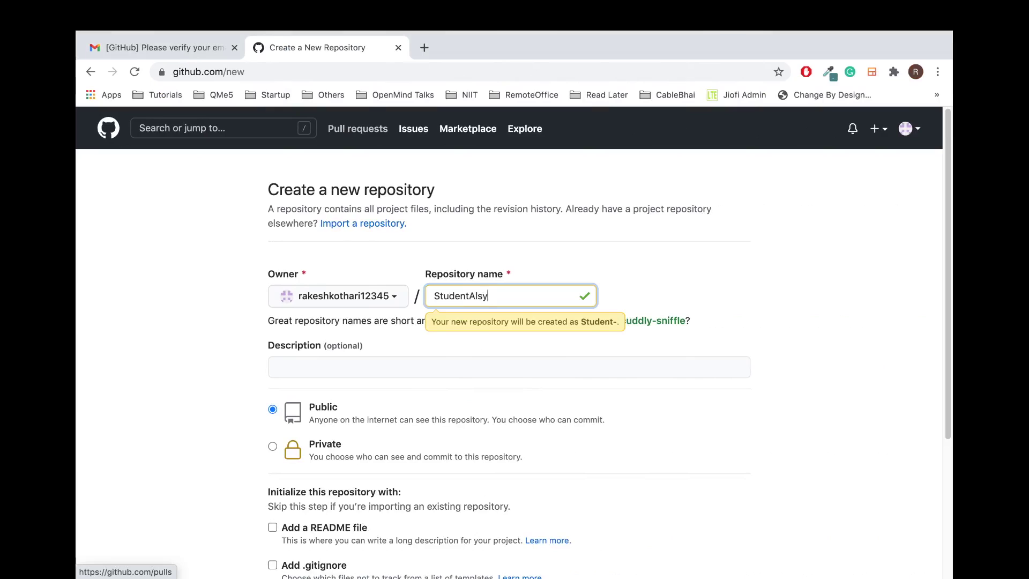
type("Alsy")
key("BackSpace")
type("Data")
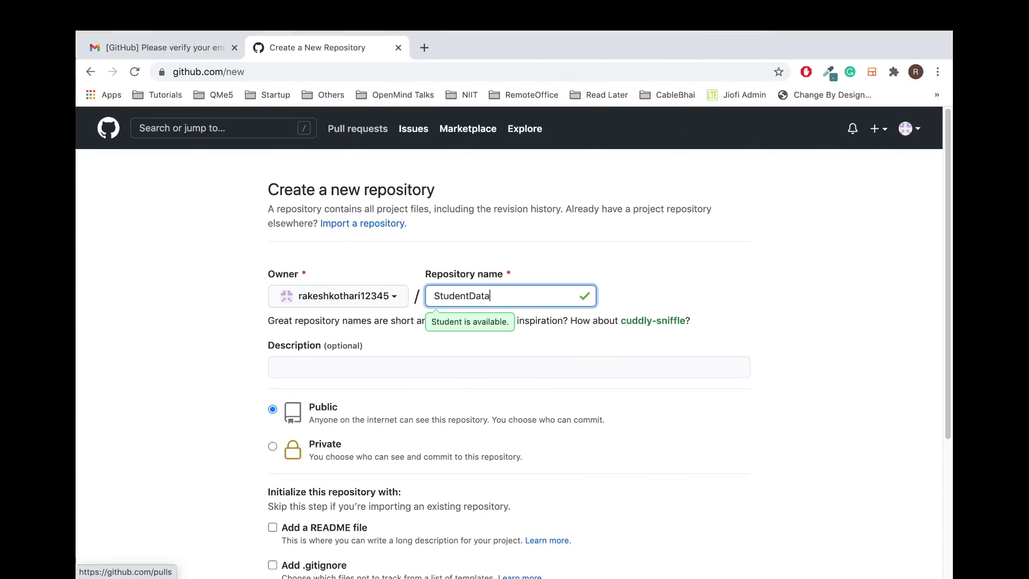
type("Analysis")
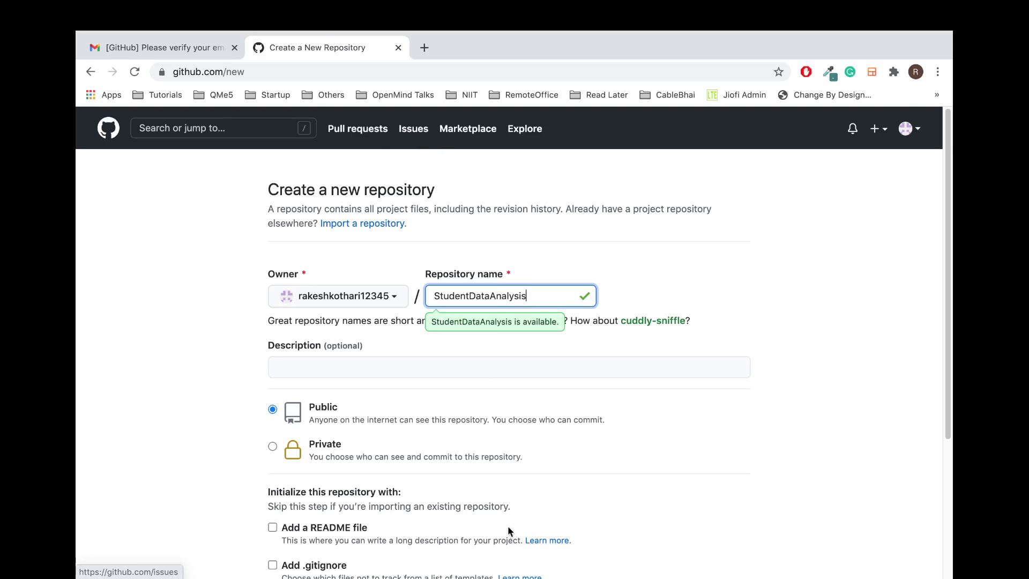
Step: Set the new repository to be initialized with a README file
scroll(320, 284, "down", 3)
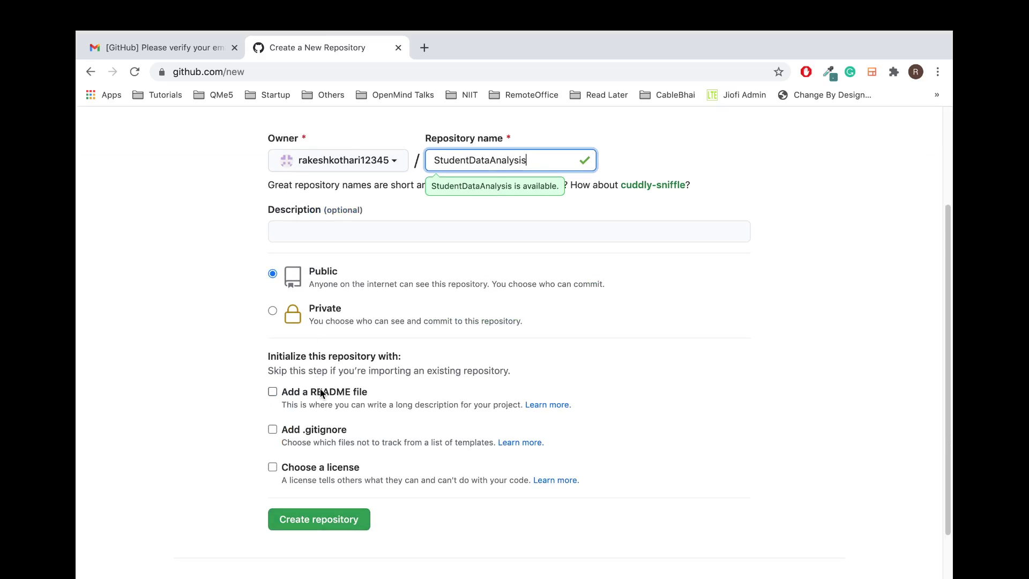
scroll(320, 388, "down", 2)
left_click(273, 333)
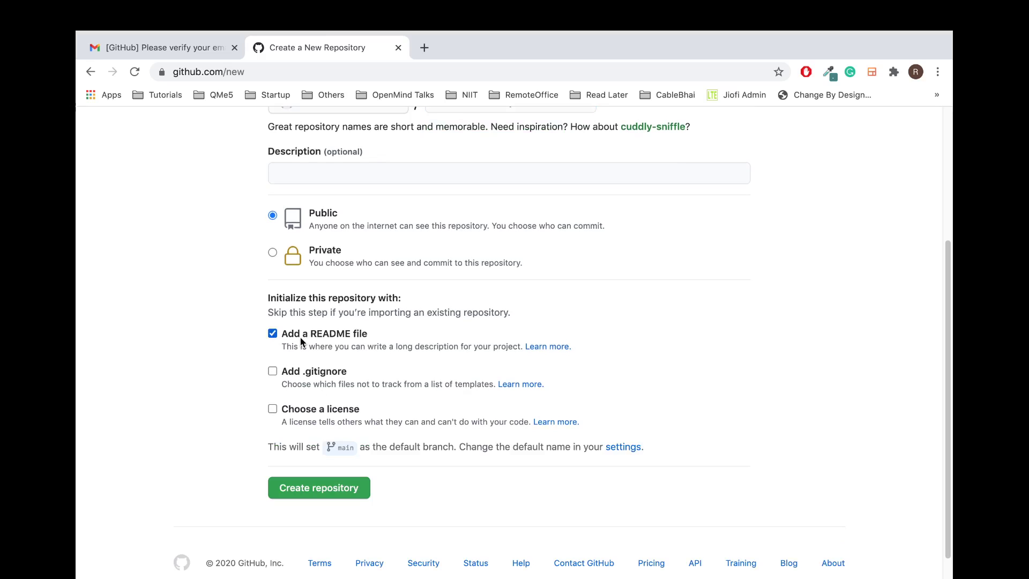
Step: Switch to the other developer's GitHub profile and open the pinned create-react-app repository as an example
key("ctrl+Left")
key("ctrl+Right")
key("ctrl+Right")
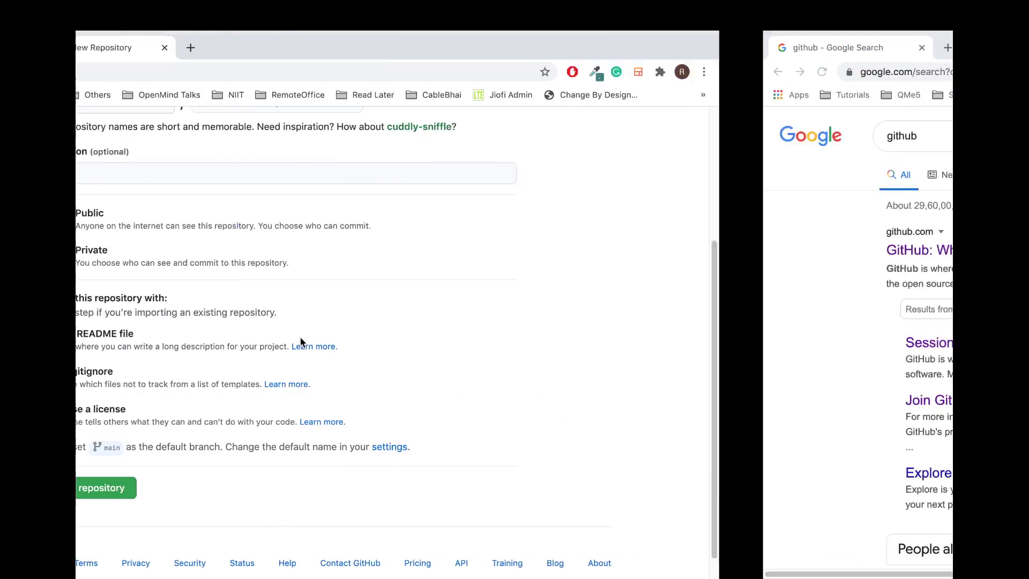
key("ctrl+Left")
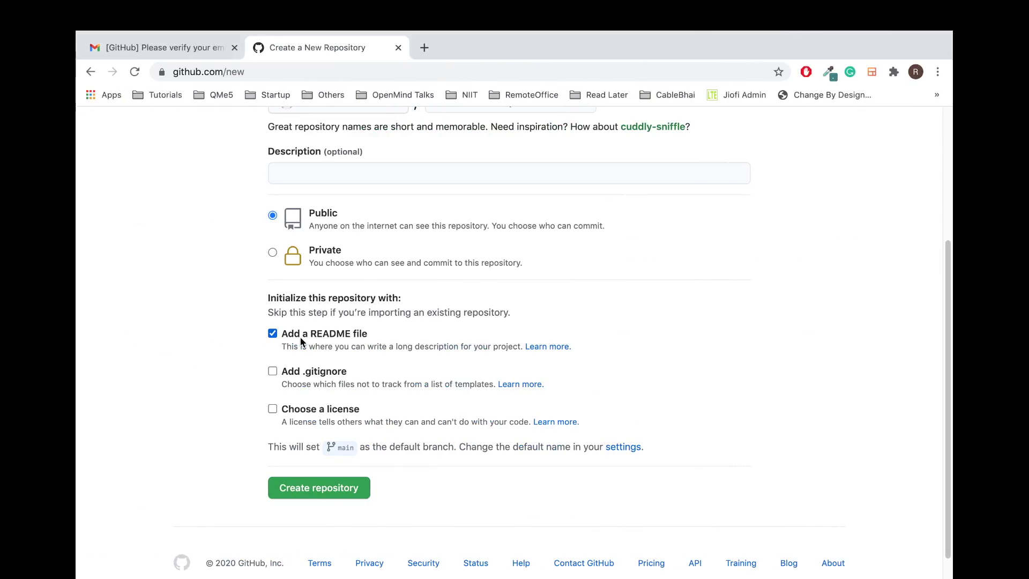
key("ctrl+Up")
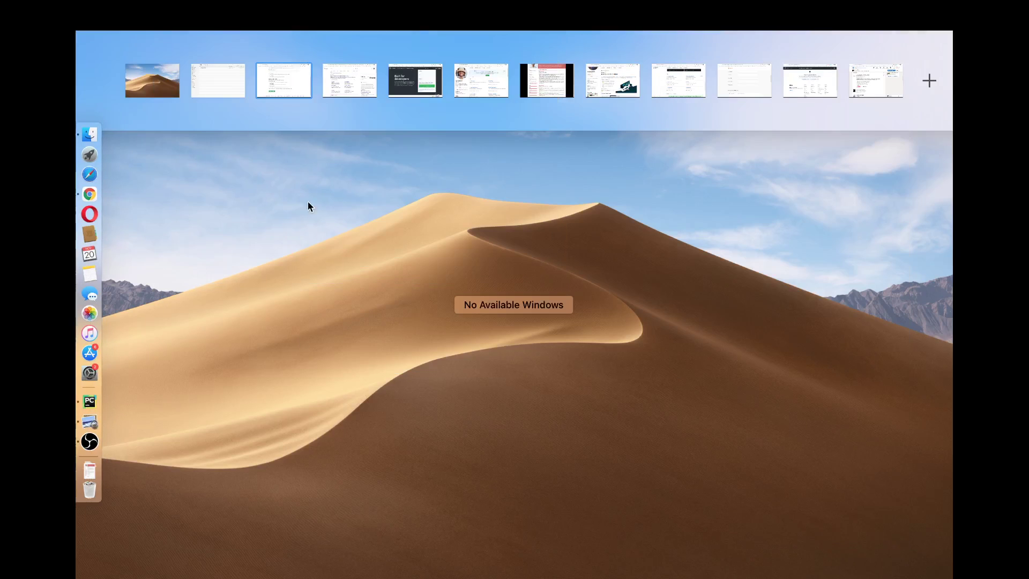
left_click(480, 83)
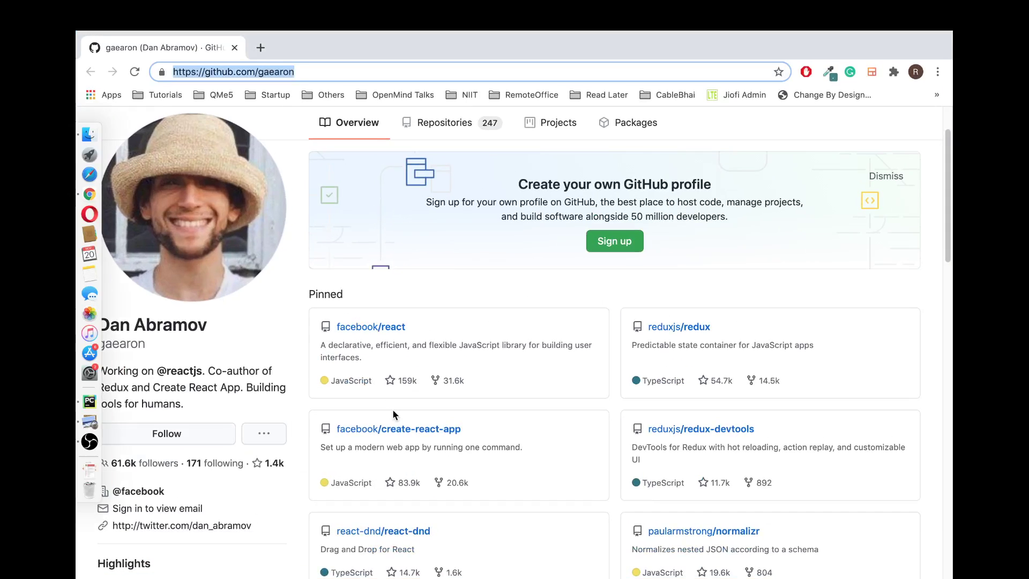
left_click(389, 430)
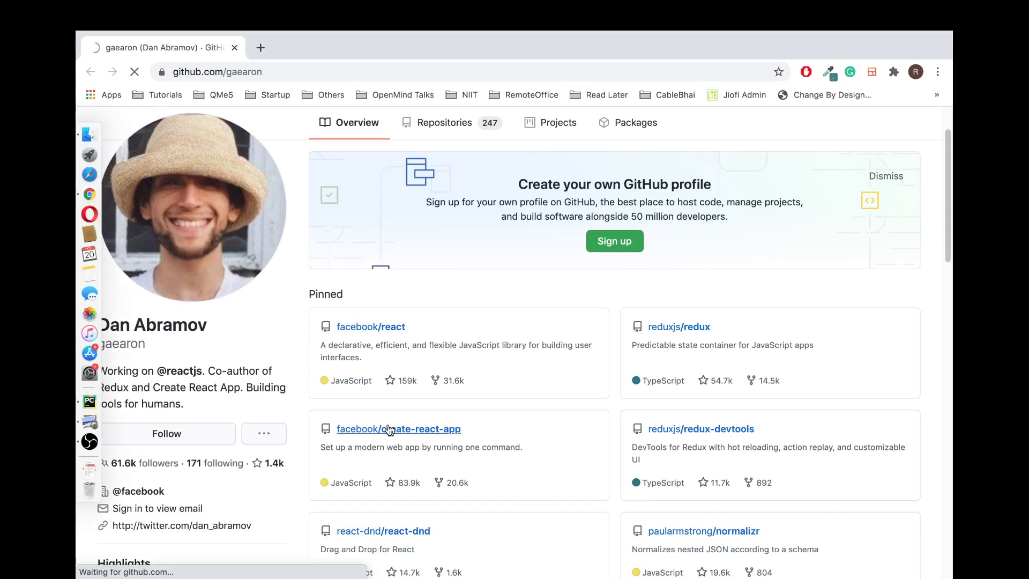
key("ctrl+Up")
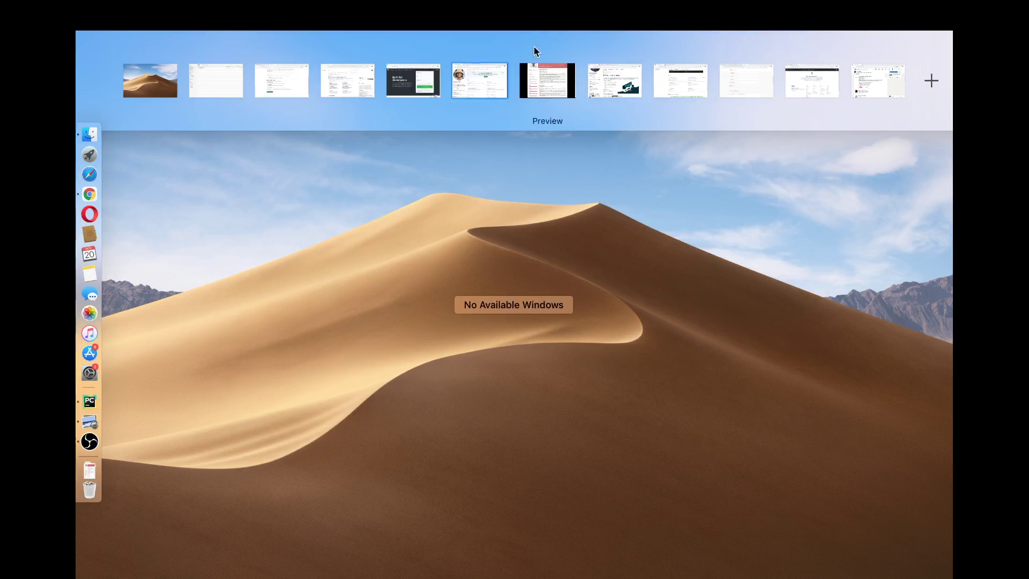
Step: Return to the new repository form and create the public StudentDataAnalysis repository
left_click(325, 75)
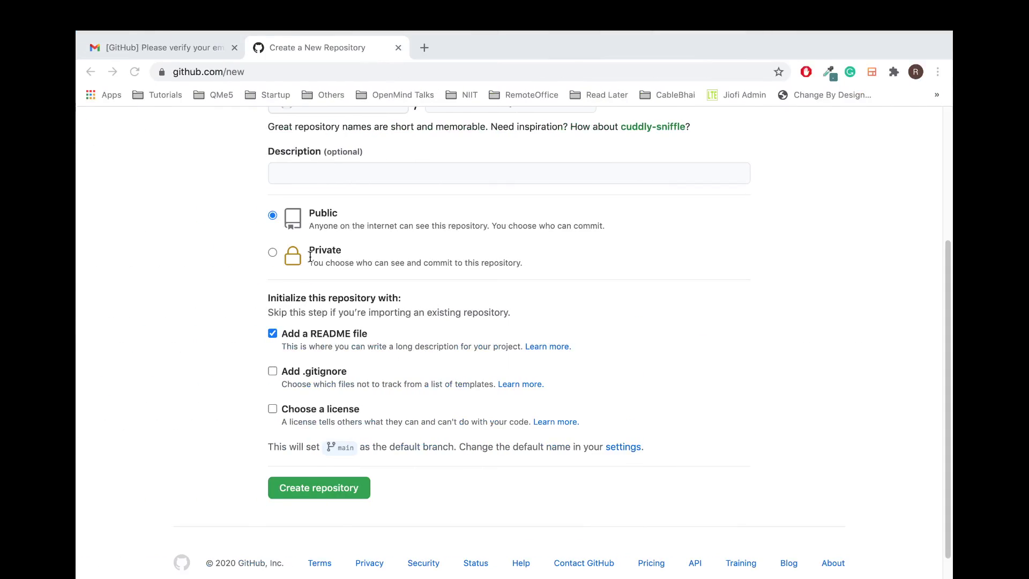
left_click(345, 493)
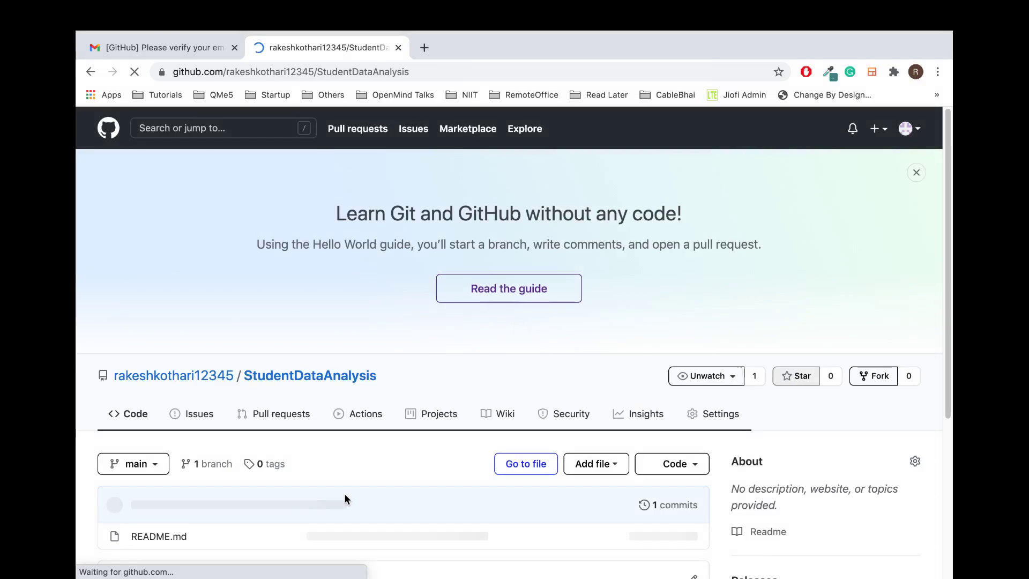
Step: Examine the new repository's page and its clone and download options
scroll(402, 354, "down", 5)
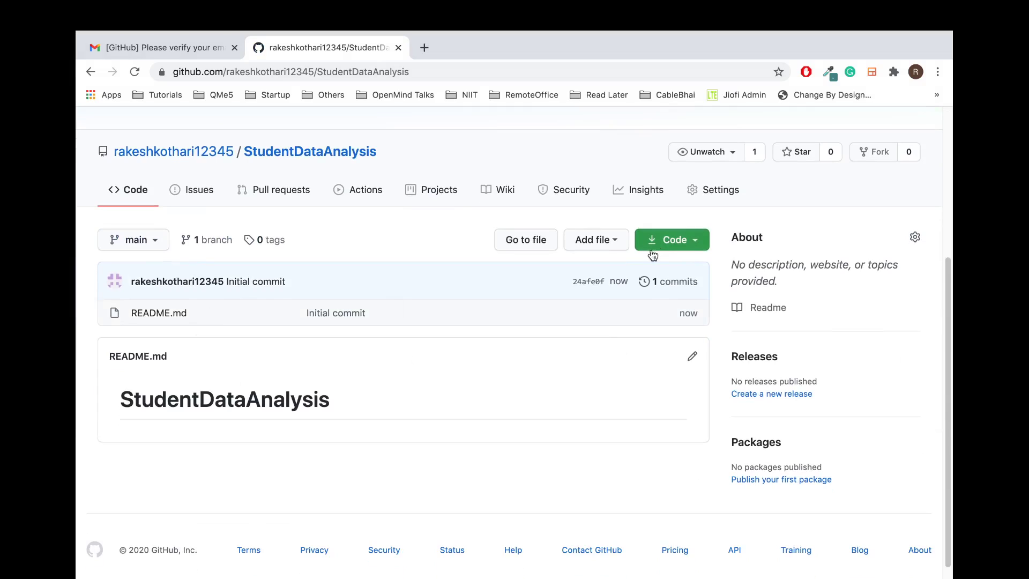
left_click(690, 239)
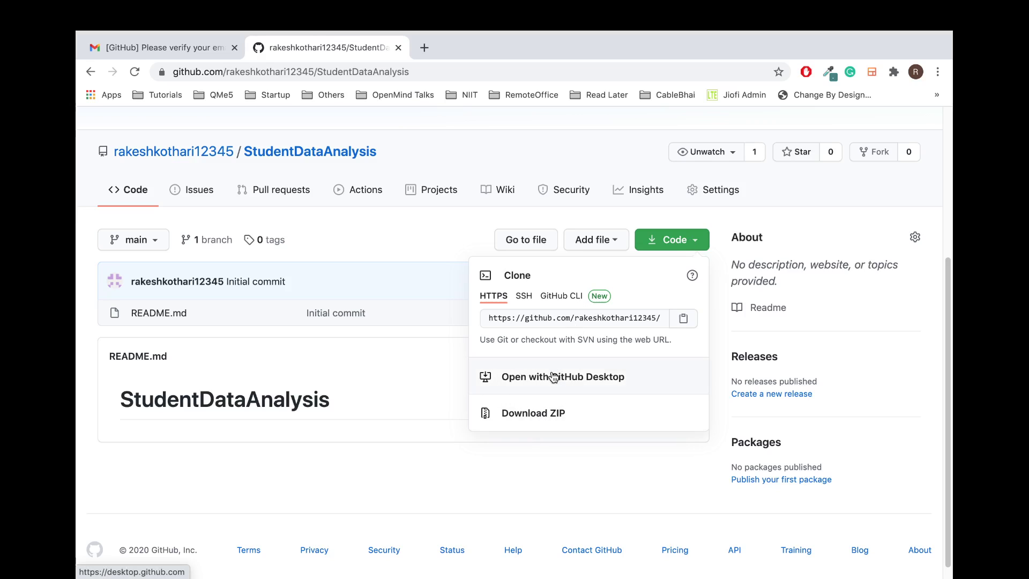
left_click(450, 246)
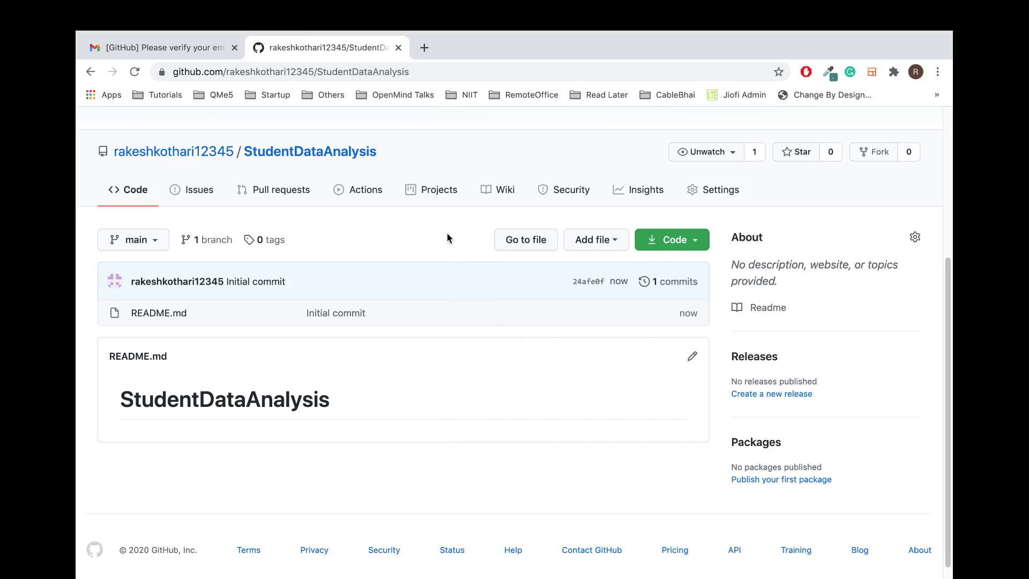
Step: Check the local StudentDataAnalysis.py file in Finder and open the repository's file upload page in the browser
key("ctrl+Left")
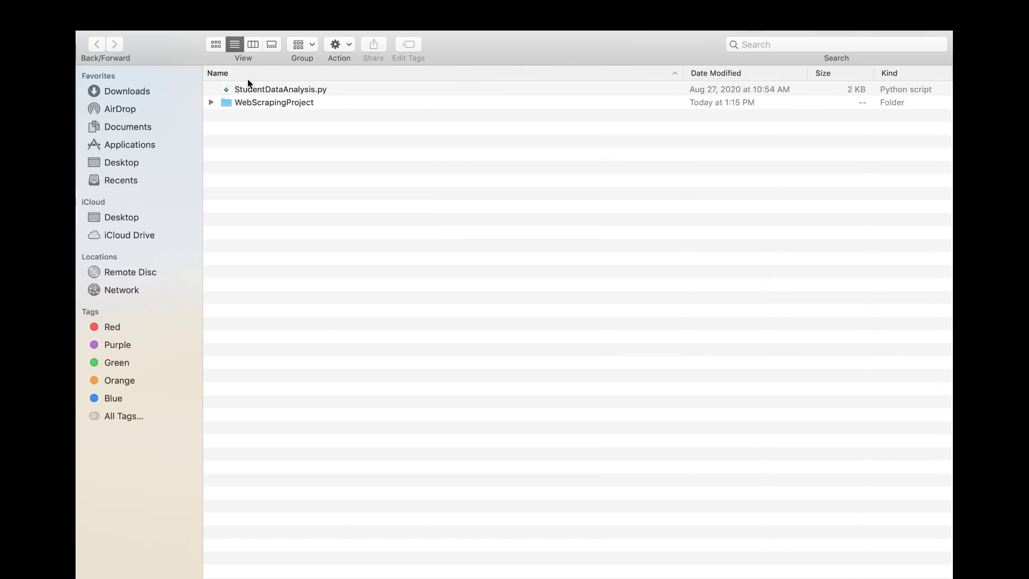
key("ctrl+Right")
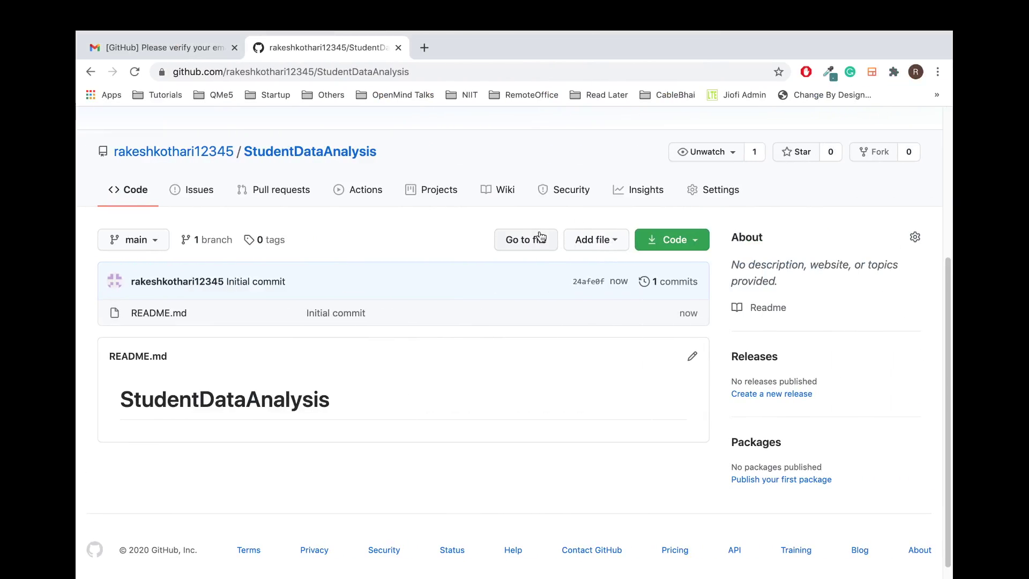
left_click(610, 243)
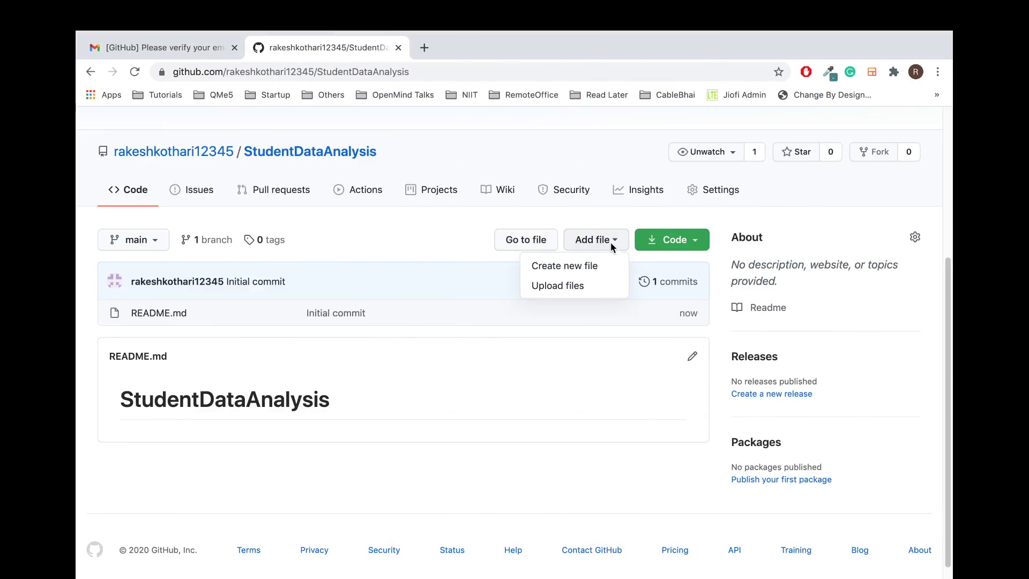
left_click(566, 287)
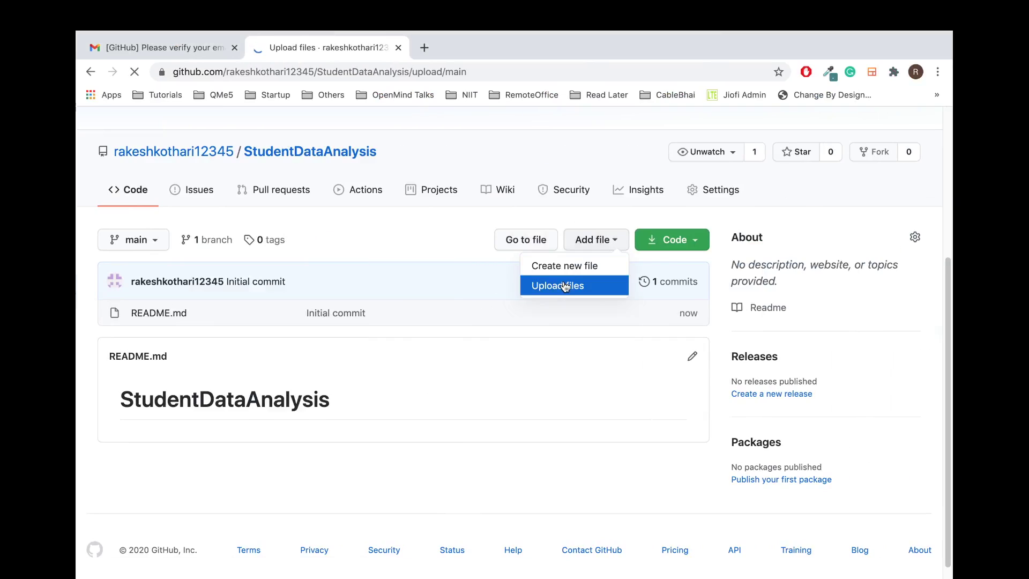
scroll(241, 436, "down", 5)
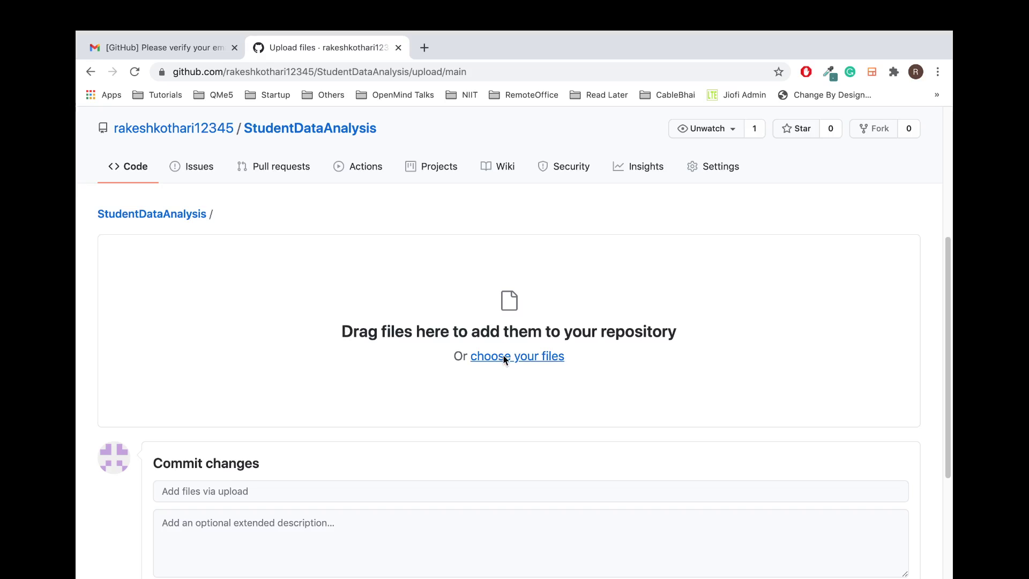
Step: Take the browser out of full screen, add StudentDataAnalysis.py from the Finder folder to the upload area, and restore full screen
mouse_move(115, 32)
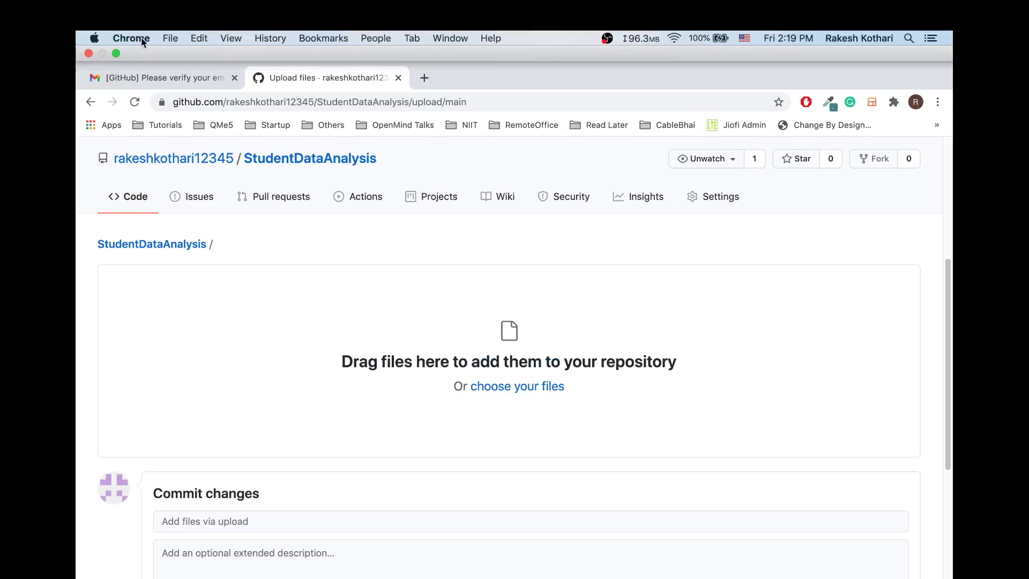
left_click(115, 55)
key("ctrl+Right")
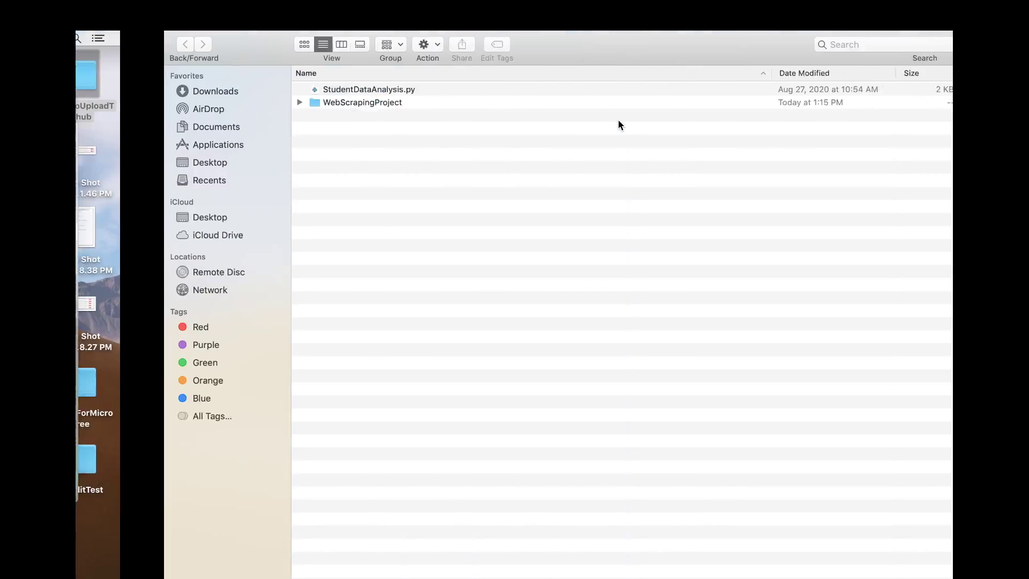
left_click_drag(262, 86, 539, 338)
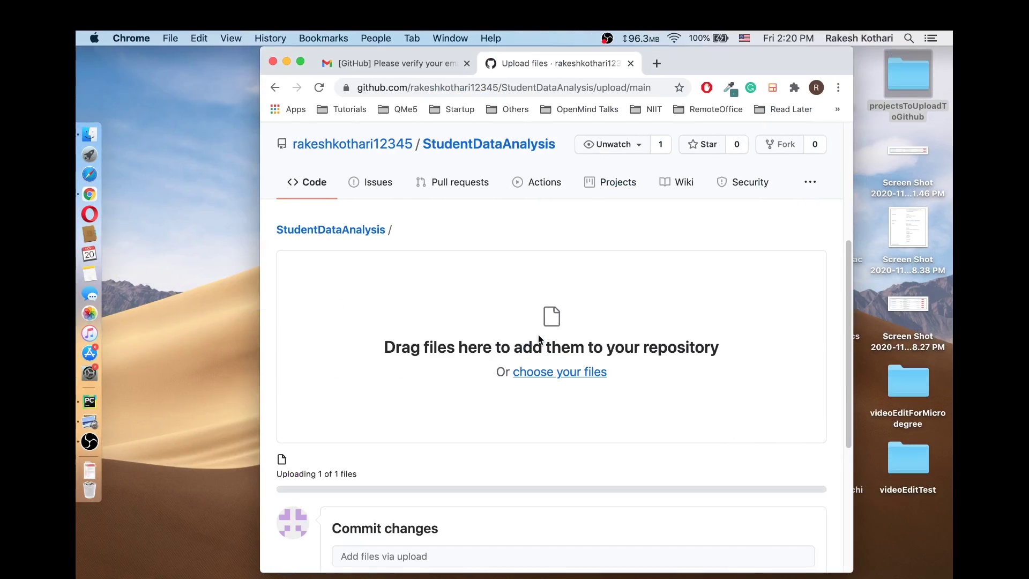
left_click(300, 61)
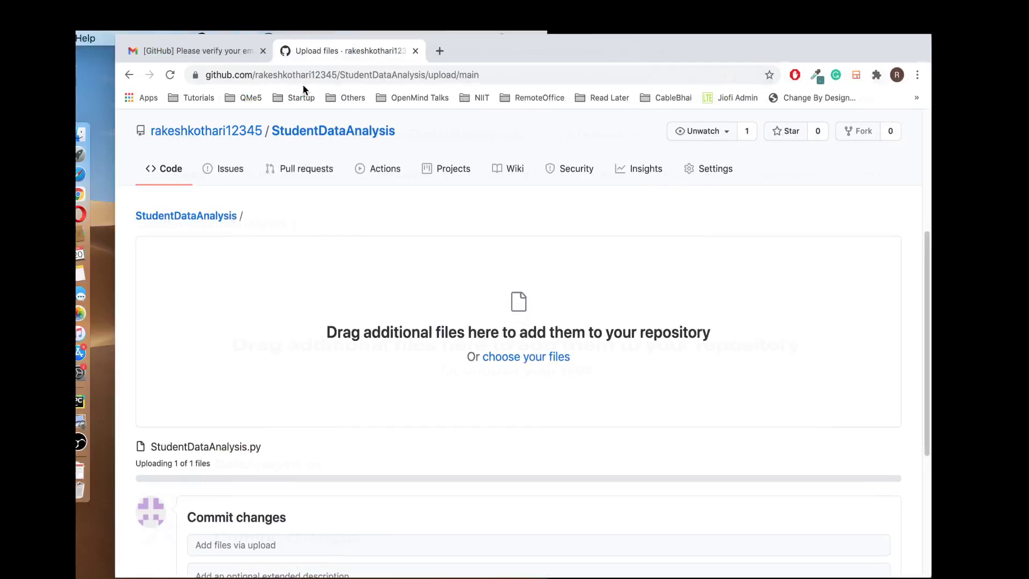
scroll(363, 403, "down", 5)
scroll(363, 404, "up", 4)
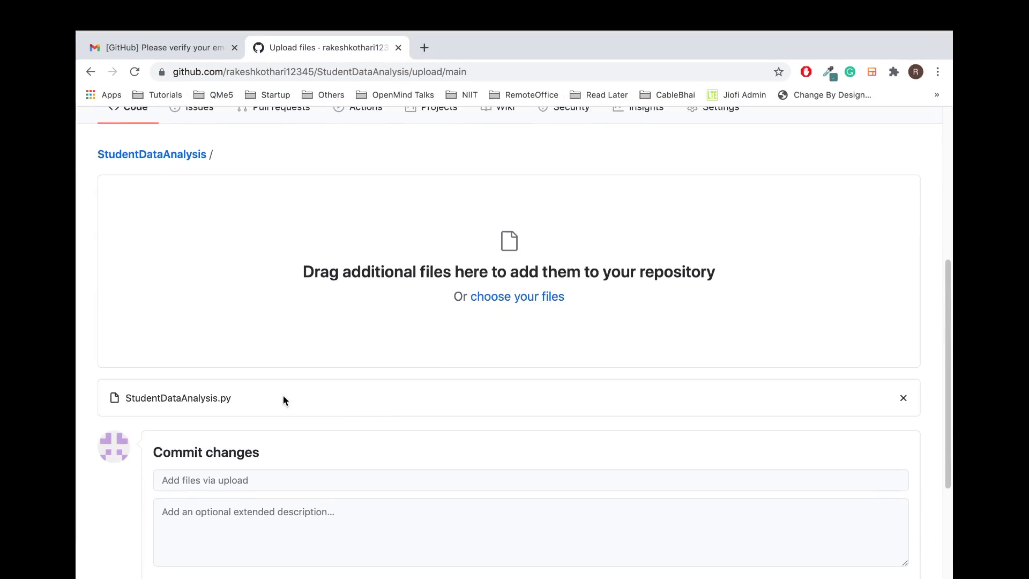
scroll(283, 395, "down", 1)
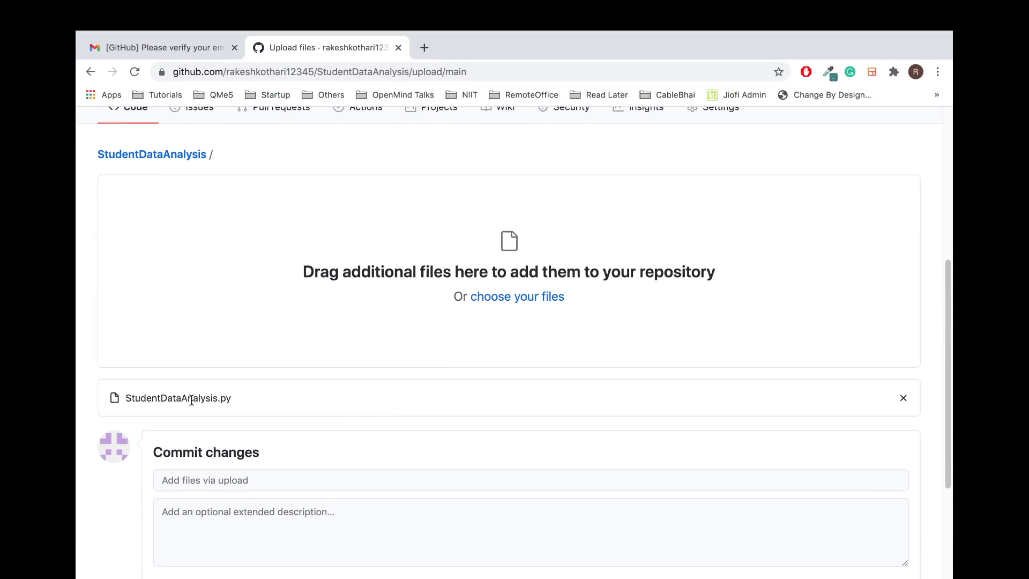
left_click(518, 297)
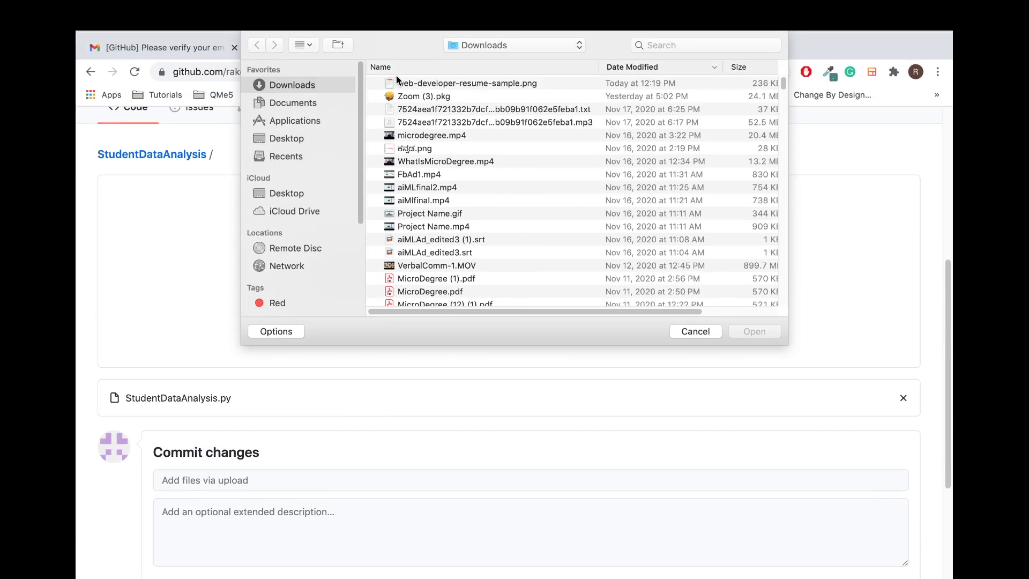
left_click(287, 140)
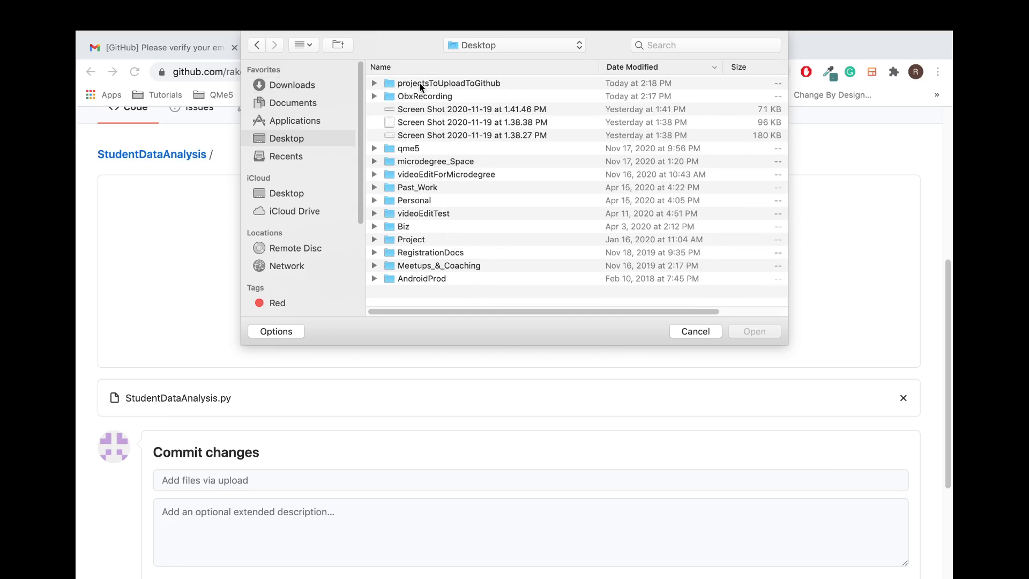
left_click(688, 333)
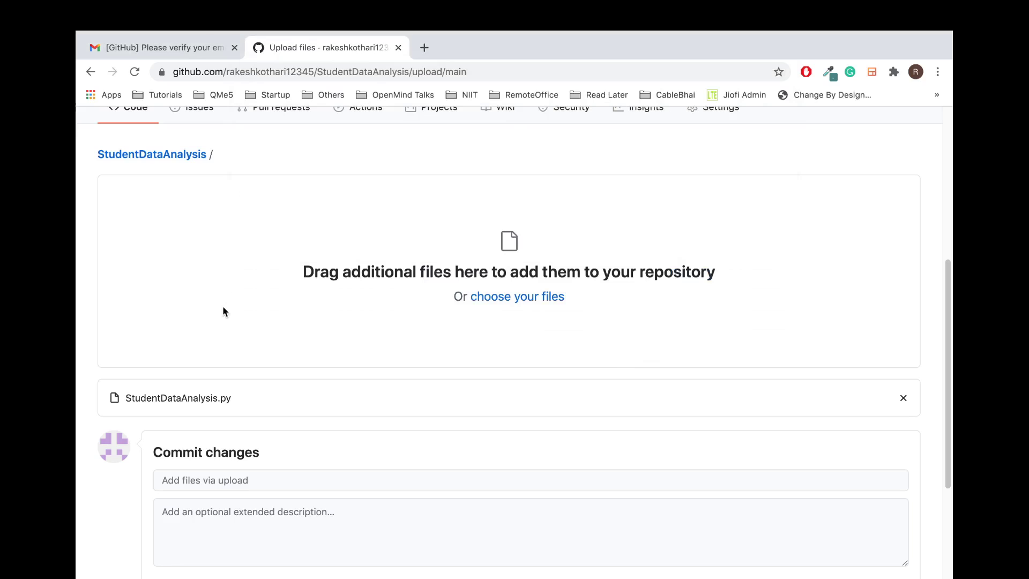
Step: Commit the uploaded StudentDataAnalysis.py directly to the main branch with the default commit message
scroll(298, 441, "down", 3)
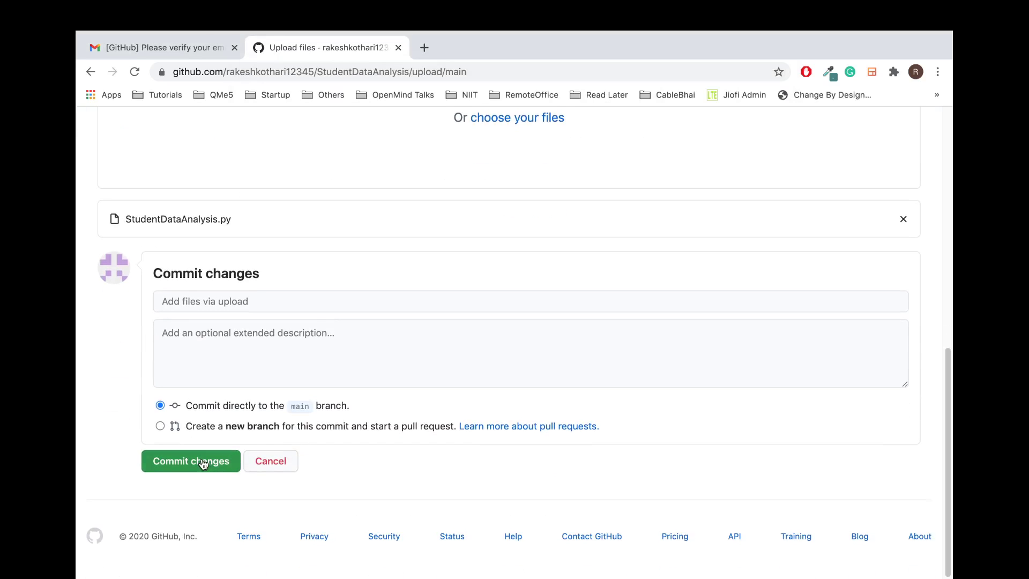
scroll(202, 463, "up", 4)
scroll(202, 463, "down", 3)
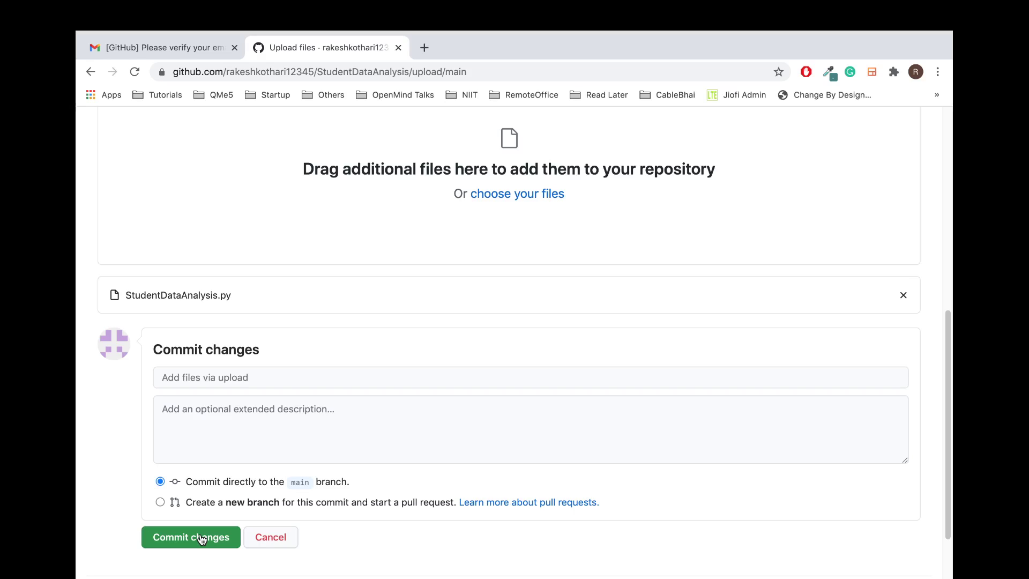
scroll(368, 189, "up", 10)
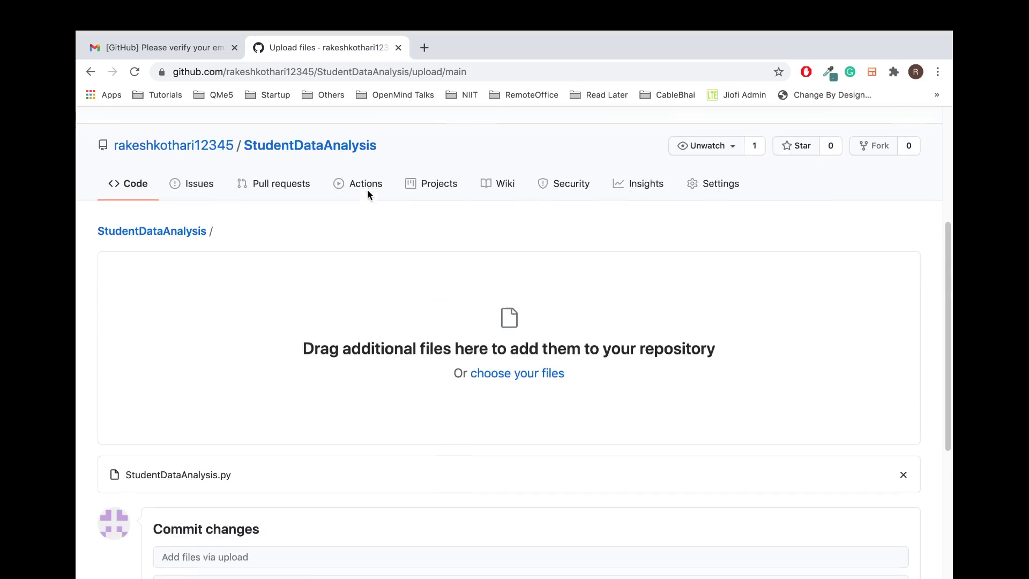
scroll(368, 189, "down", 5)
scroll(234, 363, "down", 3)
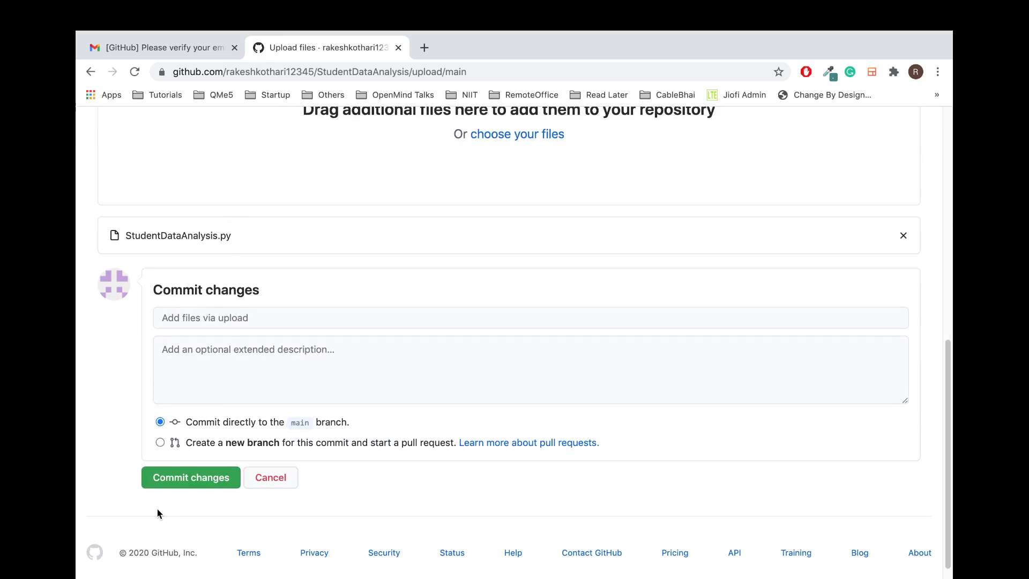
left_click(199, 480)
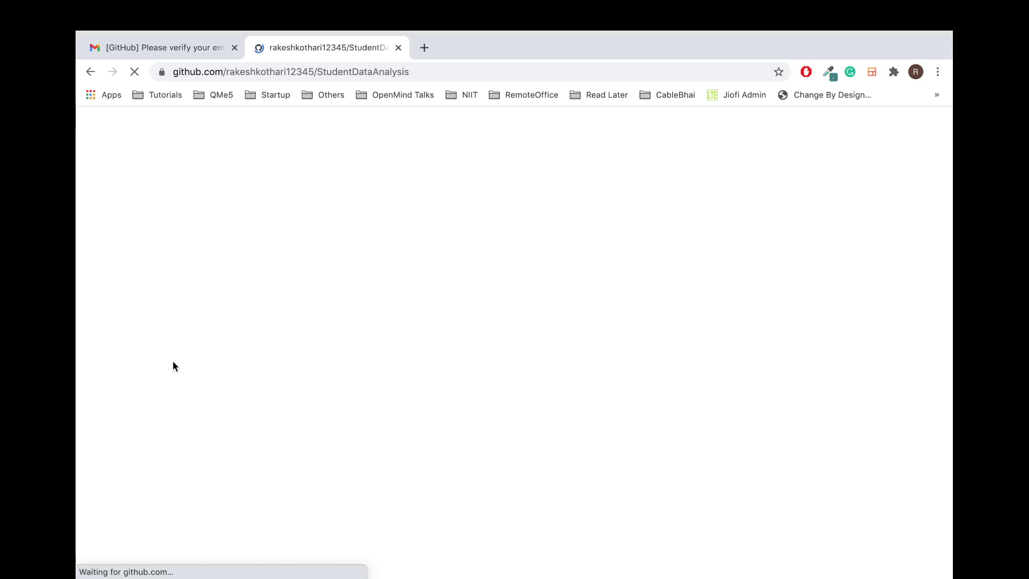
Step: Add the line "This is a project where we analyze student Data" to README.md and commit it directly to the main branch
scroll(168, 360, "down", 5)
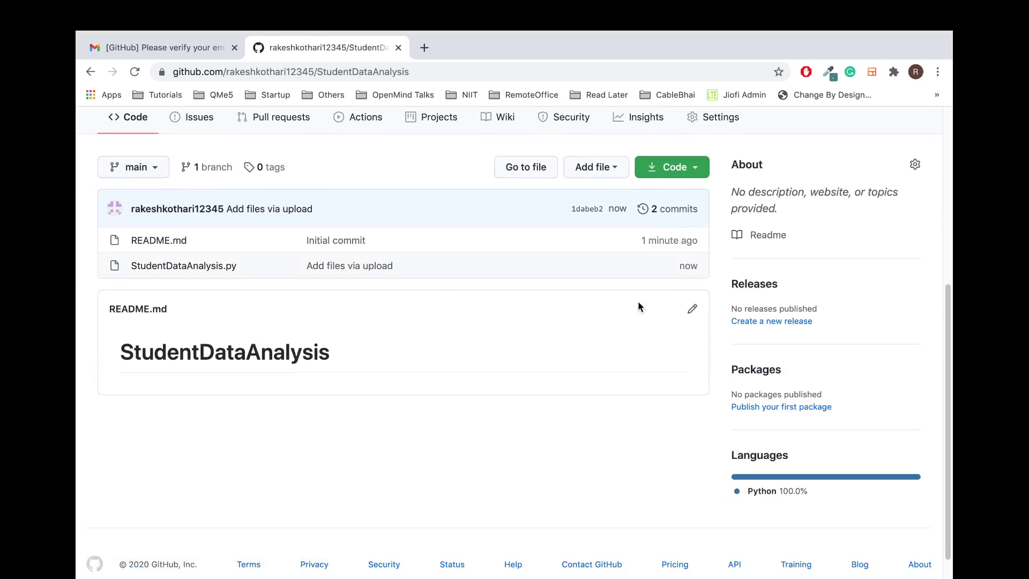
left_click(692, 311)
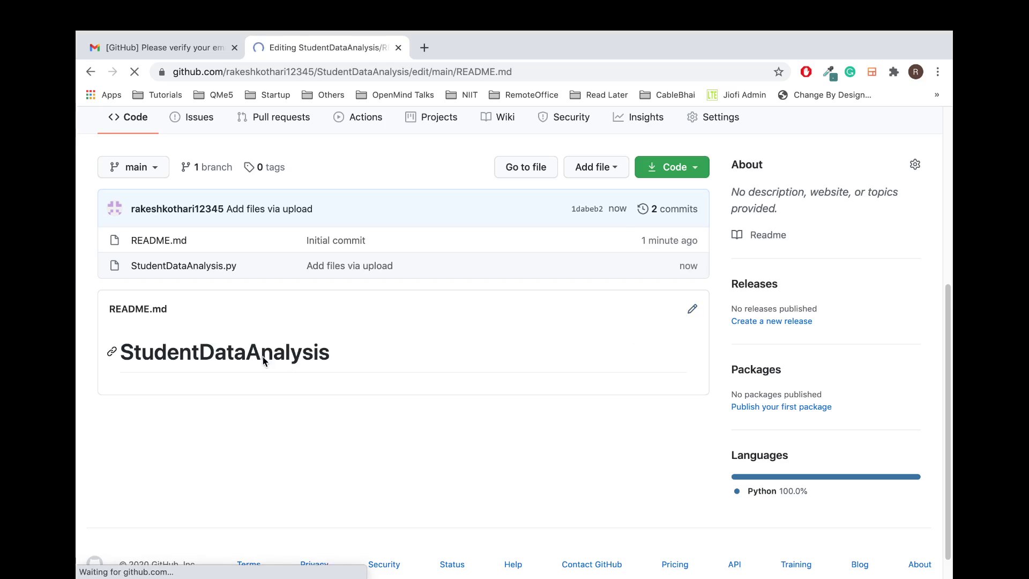
scroll(578, 520, "down", 4)
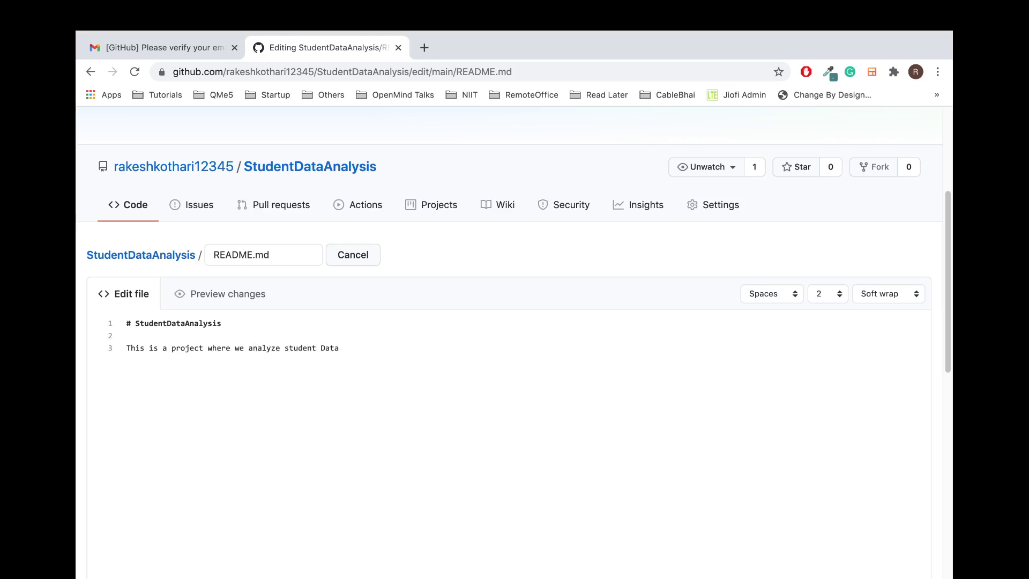
scroll(378, 355, "down", 10)
scroll(378, 355, "up", 5)
scroll(378, 355, "down", 10)
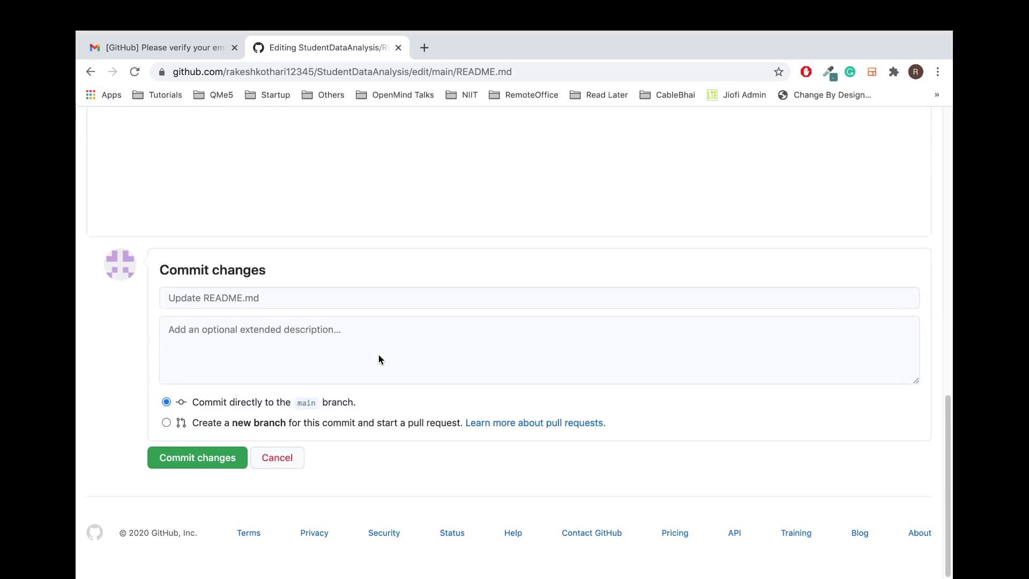
left_click(194, 467)
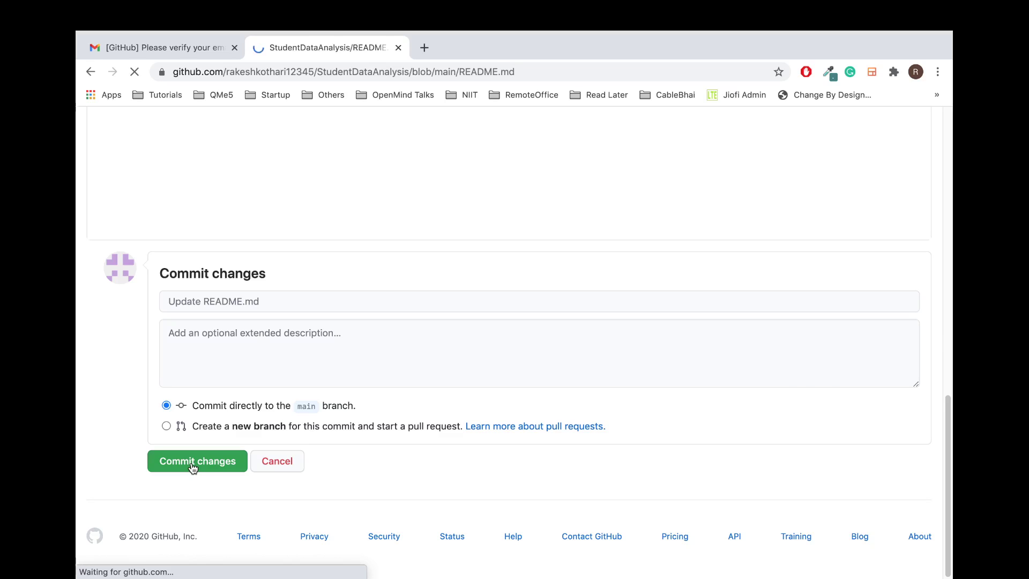
Step: Review the committed README.md and open the account's profile to examine its popular repositories and contribution activity
scroll(194, 467, "down", 4)
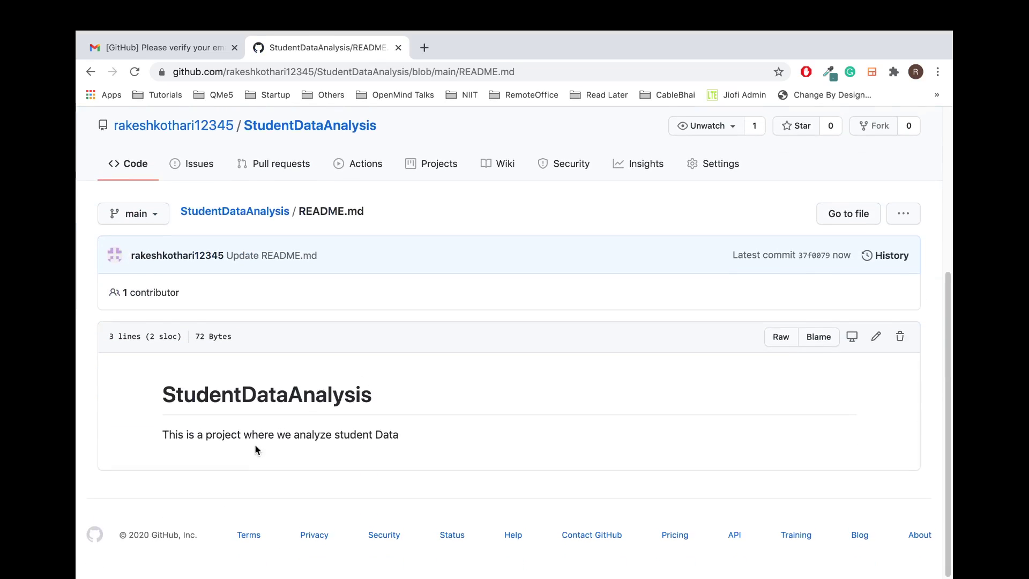
scroll(202, 345, "up", 4)
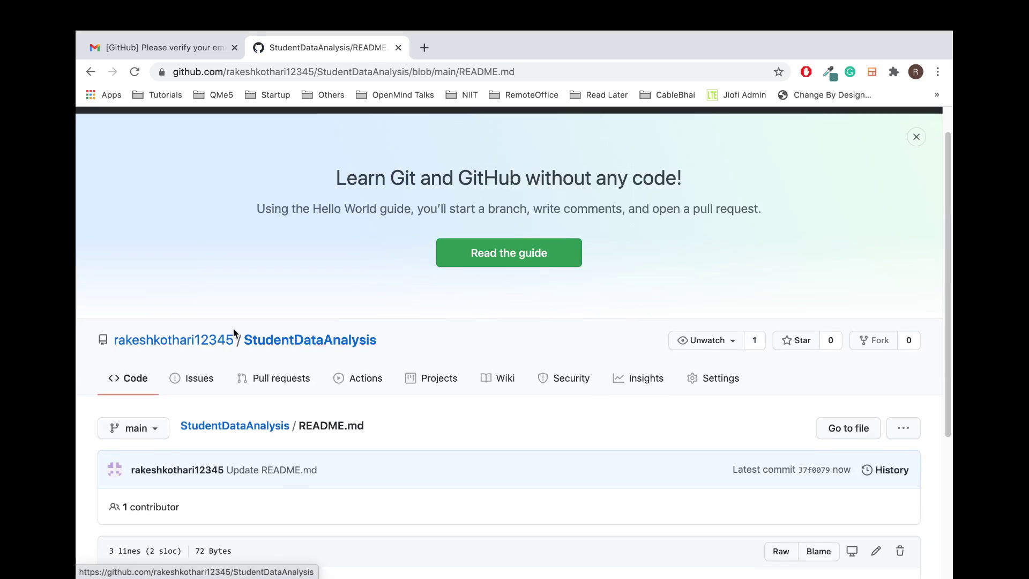
left_click(231, 340)
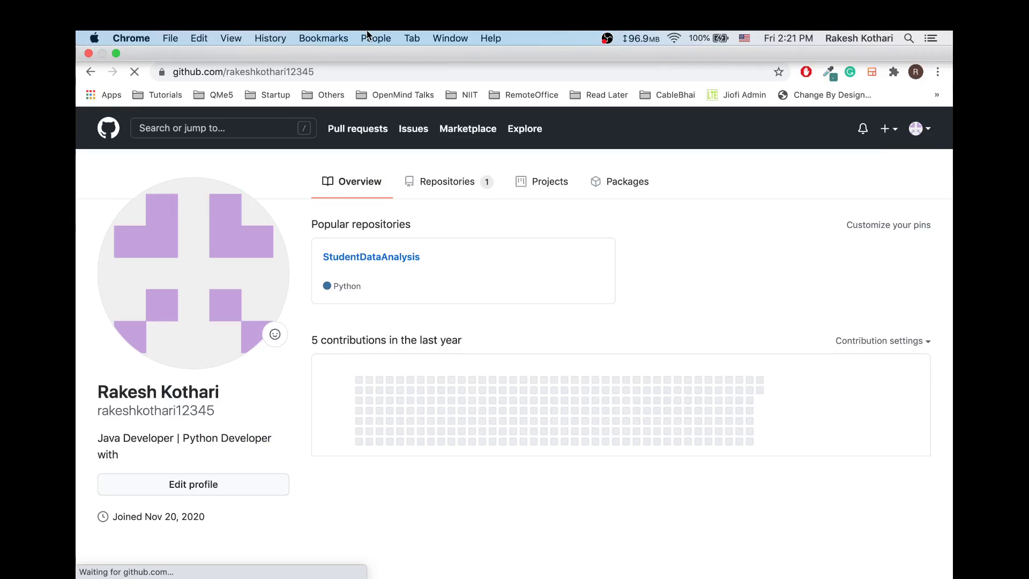
scroll(382, 378, "down", 5)
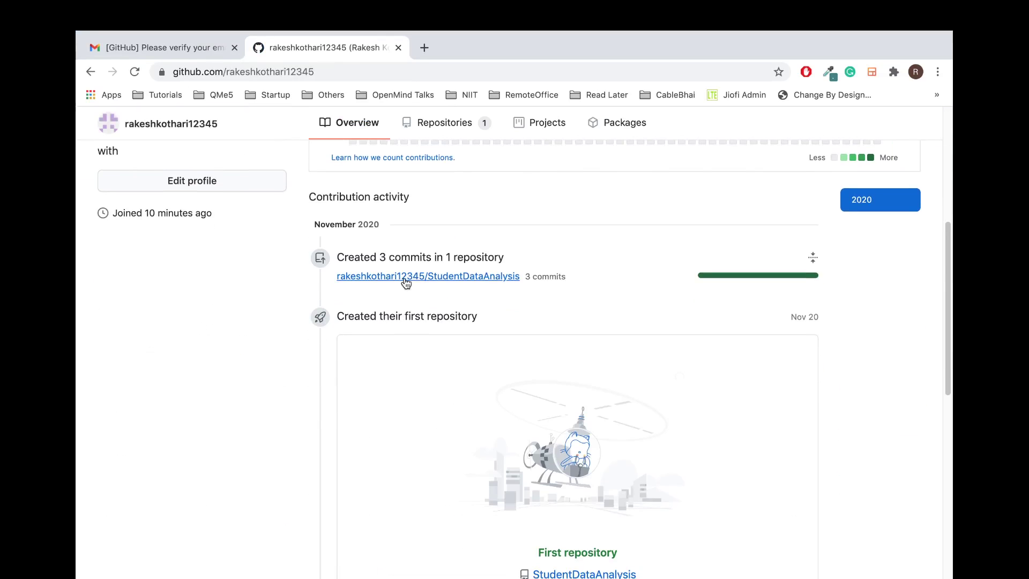
scroll(412, 270, "up", 5)
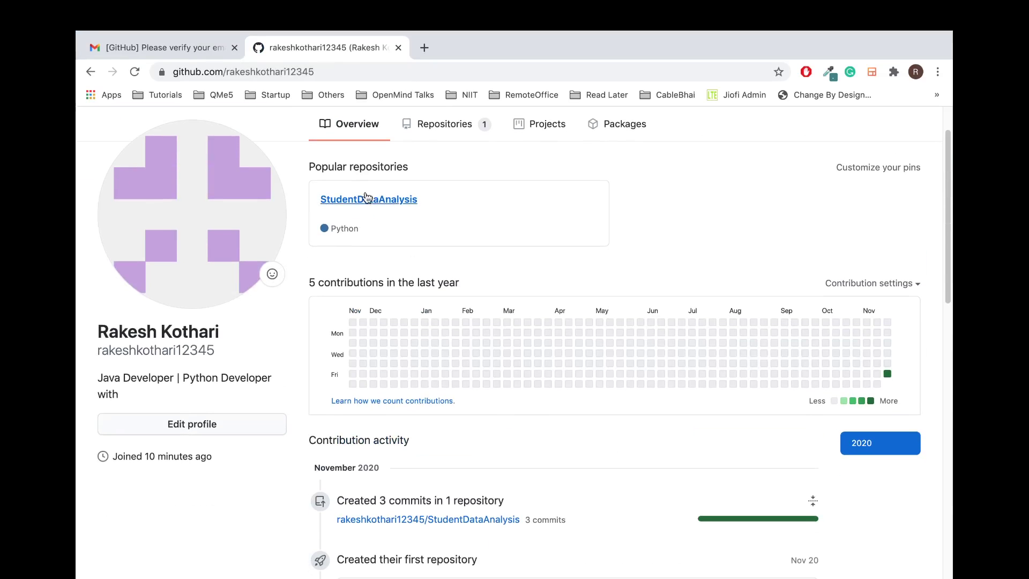
double_click(349, 230)
left_click(478, 165)
Step: Open StudentDataAnalysis from the profile's popular repositories, examine the code in StudentDataAnalysis.py, and navigate back out of the repository
left_click(367, 200)
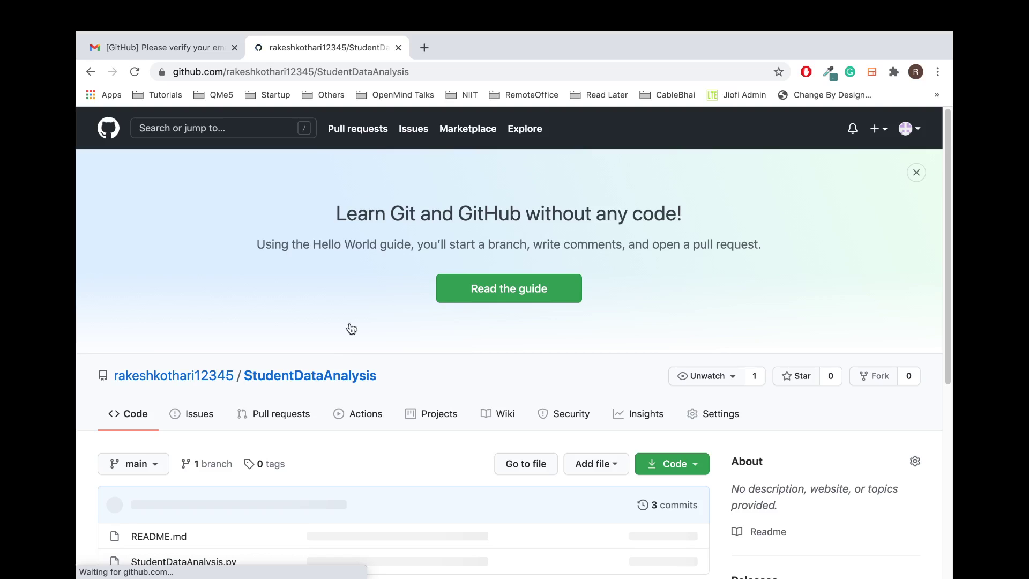
scroll(337, 349, "down", 6)
scroll(338, 354, "up", 3)
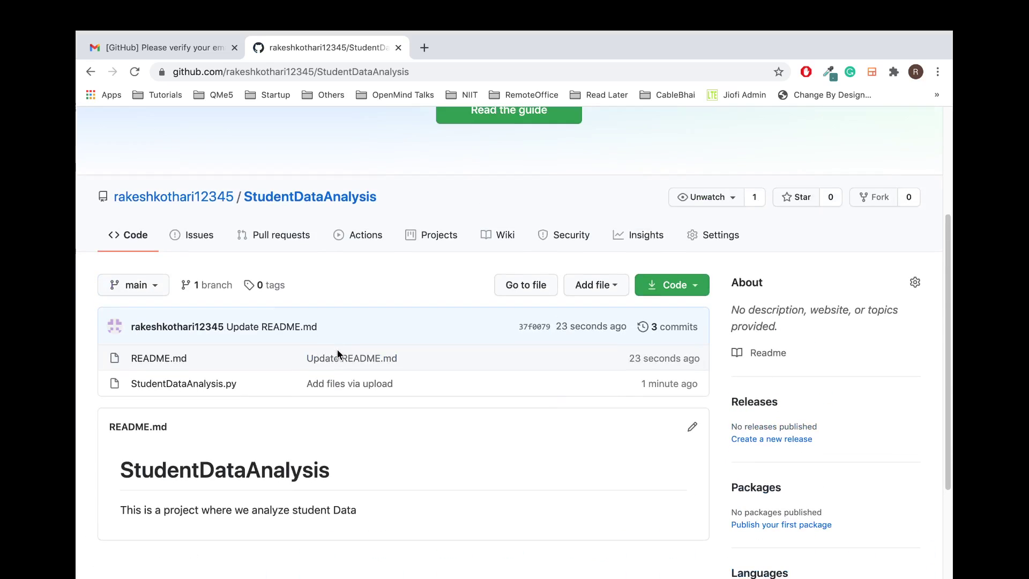
left_click(195, 390)
scroll(195, 388, "down", 8)
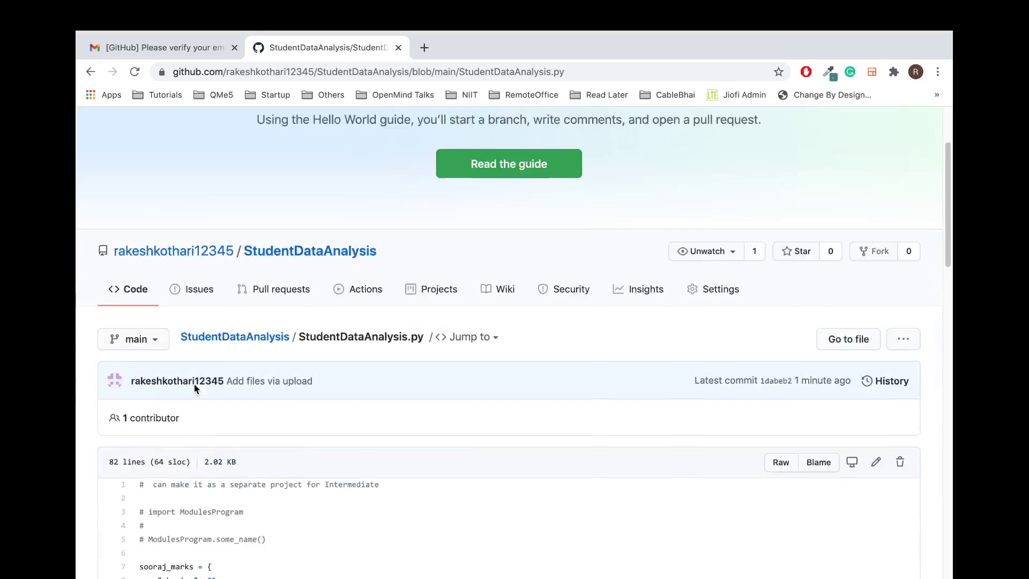
scroll(195, 389, "down", 7)
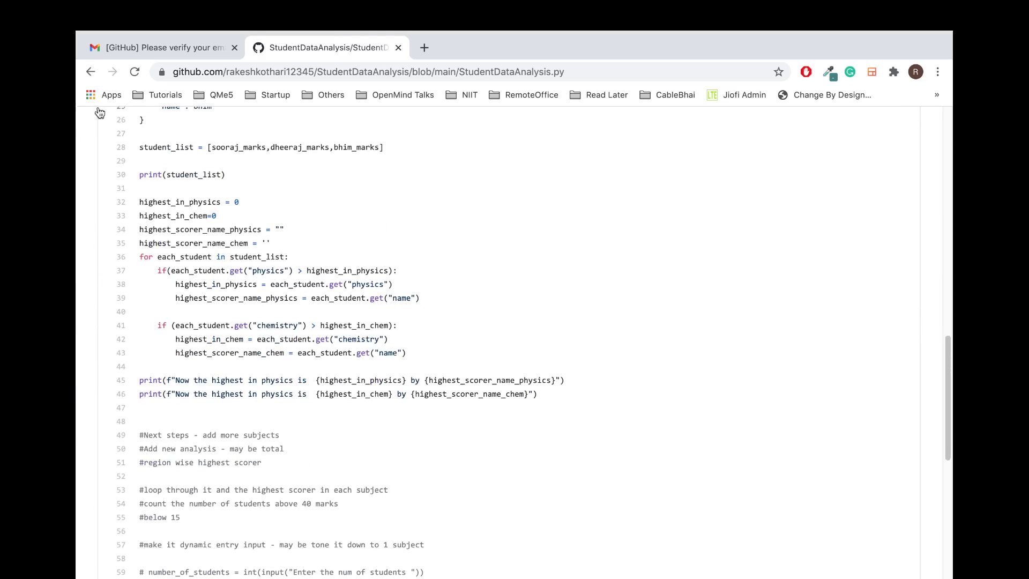
left_click(91, 72)
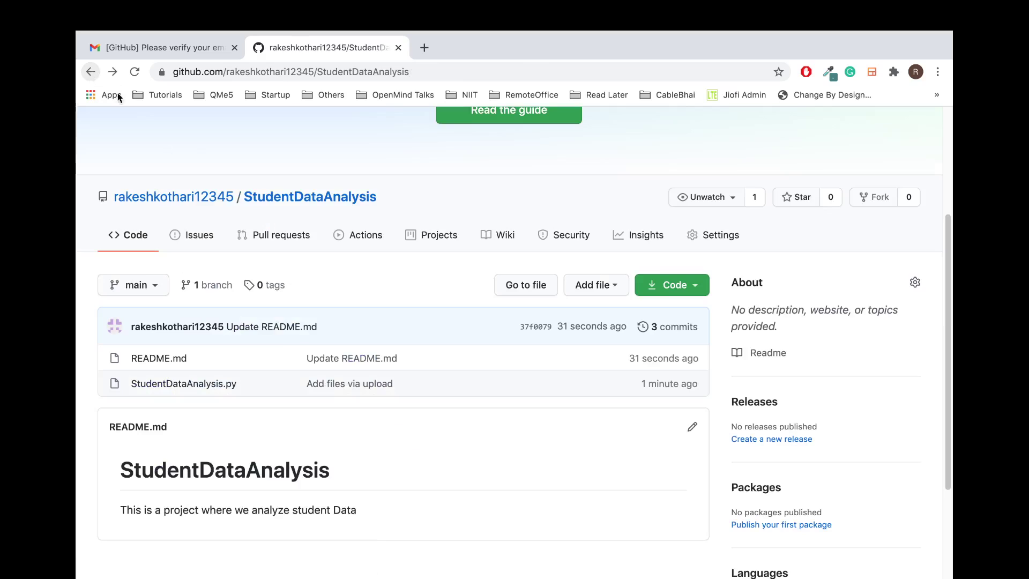
left_click(92, 72)
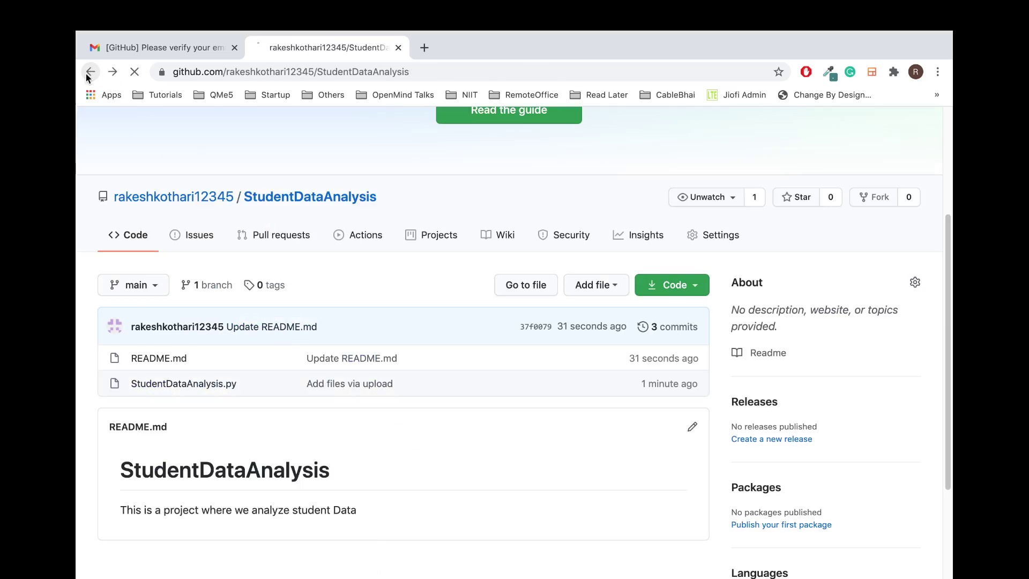